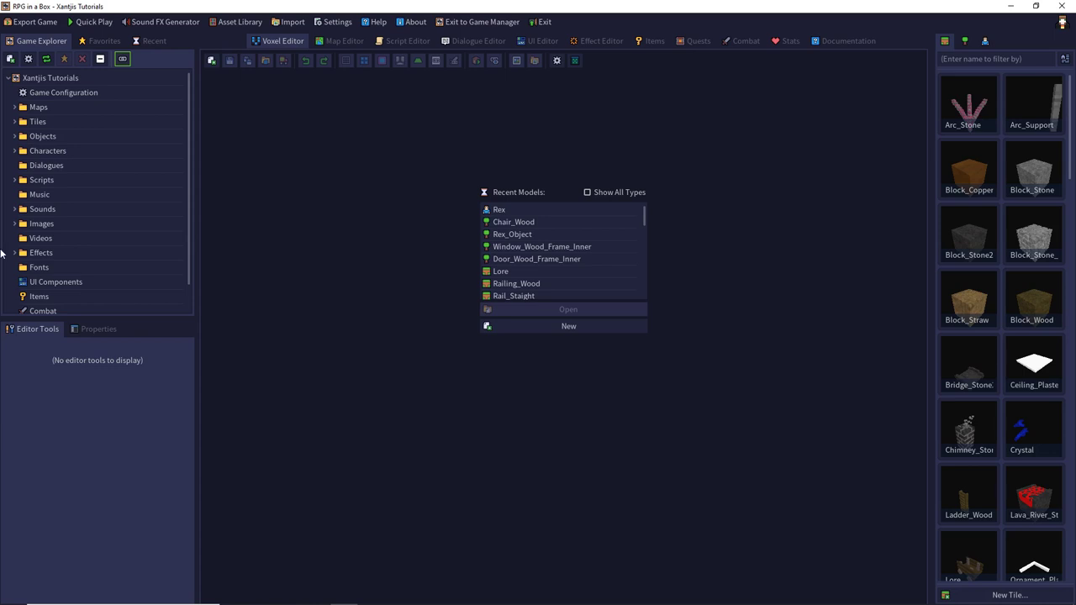
# - Start a play test and walk the character over the bridge into the house's green bedroom to sit at the table
pyautogui.click(97, 22)
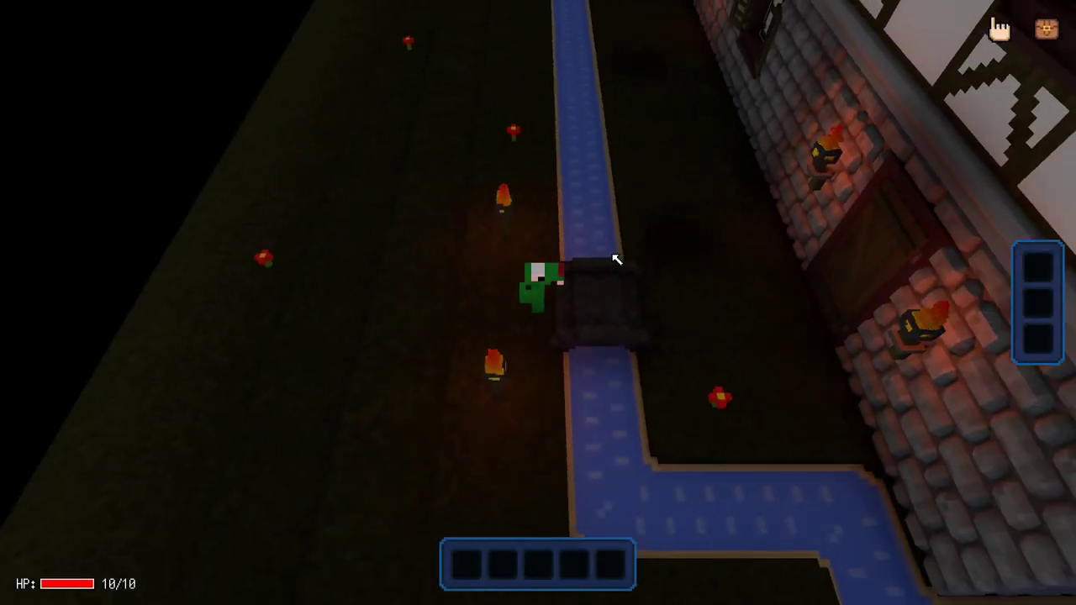
pyautogui.press('d')
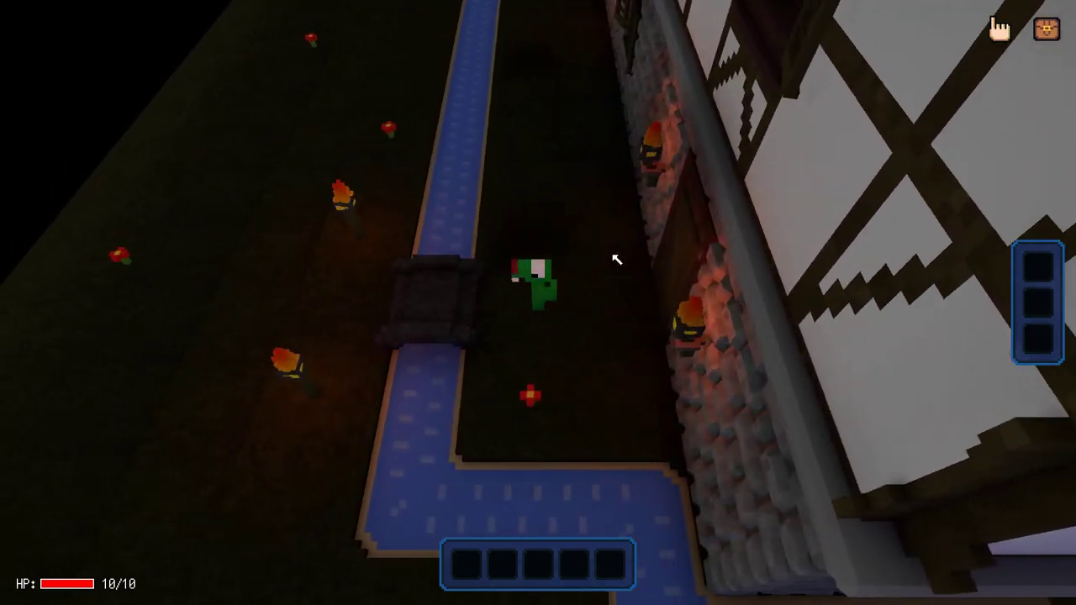
pyautogui.press('d')
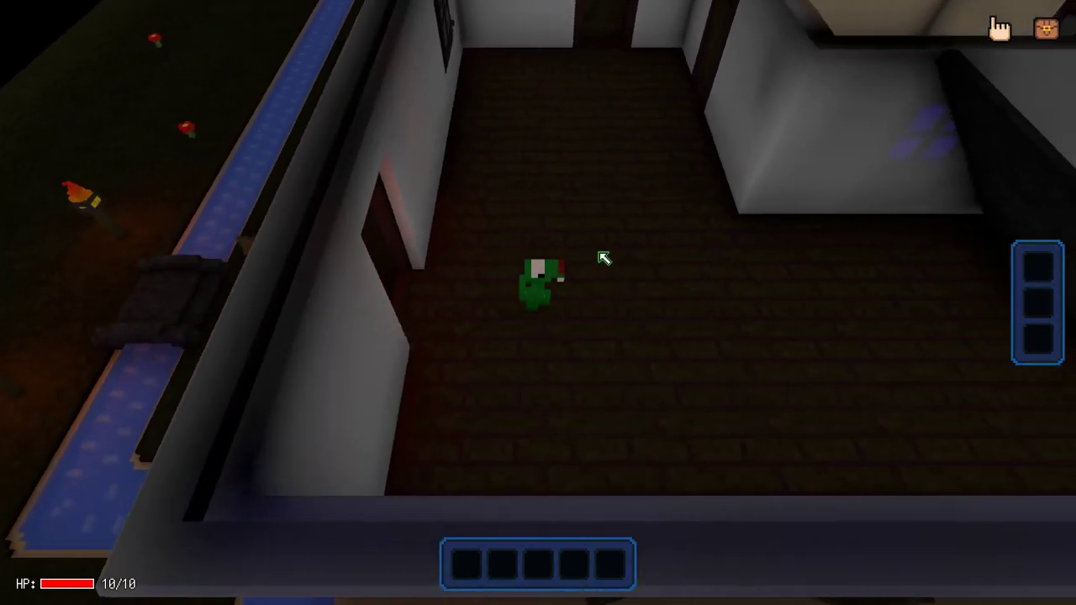
pyautogui.press('d')
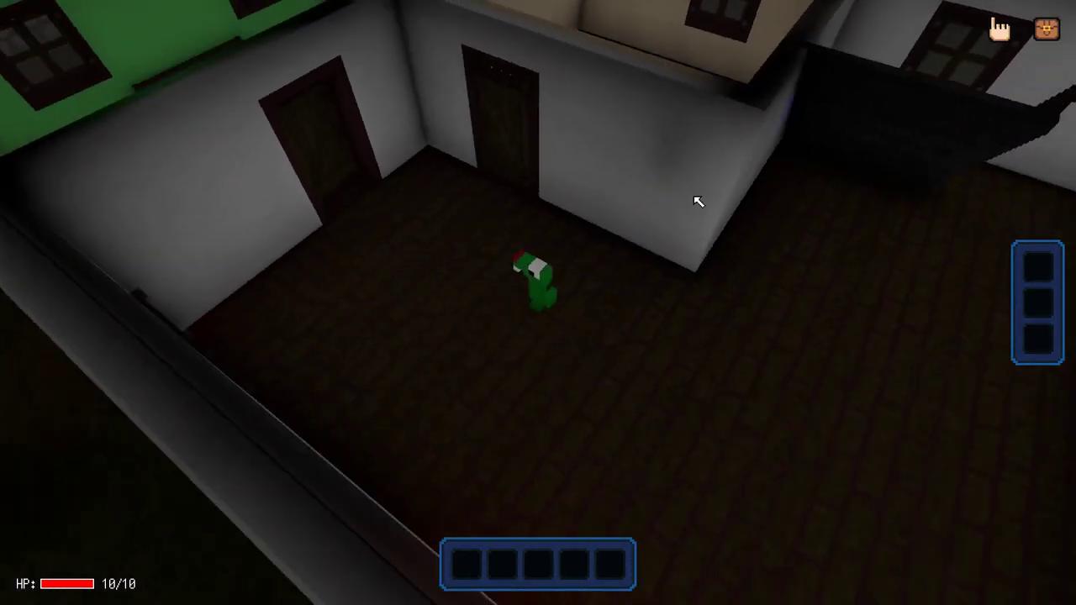
pyautogui.press('d')
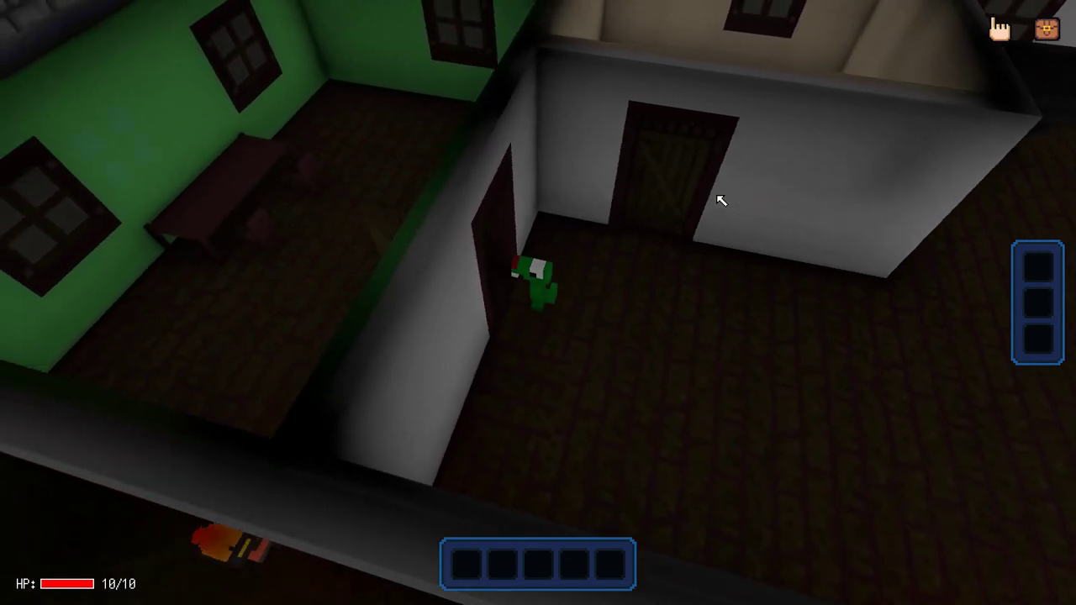
pyautogui.press('d')
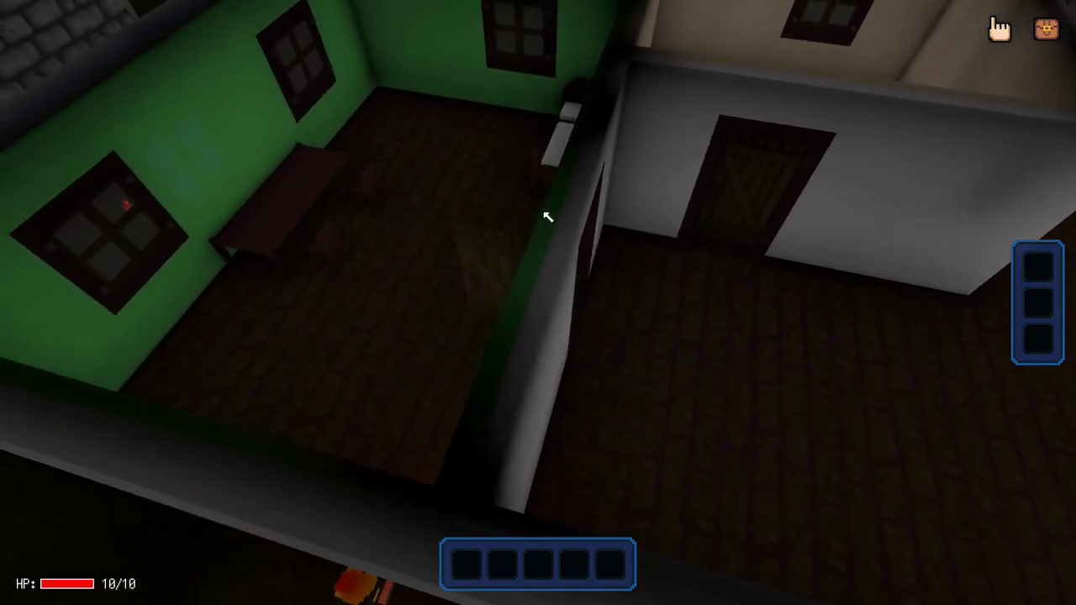
pyautogui.press('d')
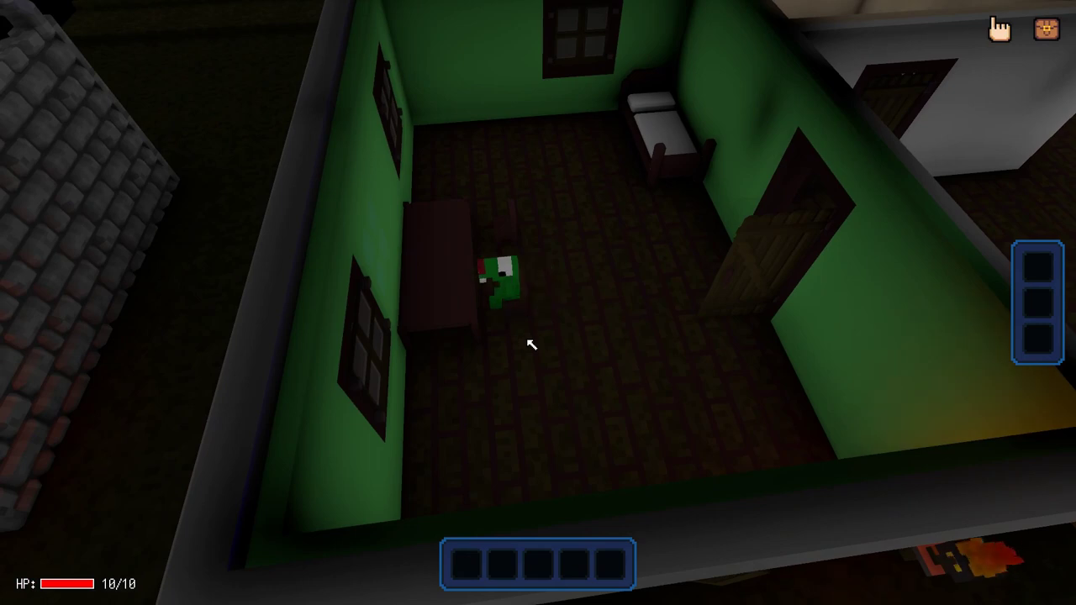
pyautogui.press('d')
# - Inspect the seated character up close, stand it up, and seat it on the table's other chair
pyautogui.scroll(5, 560, 263)
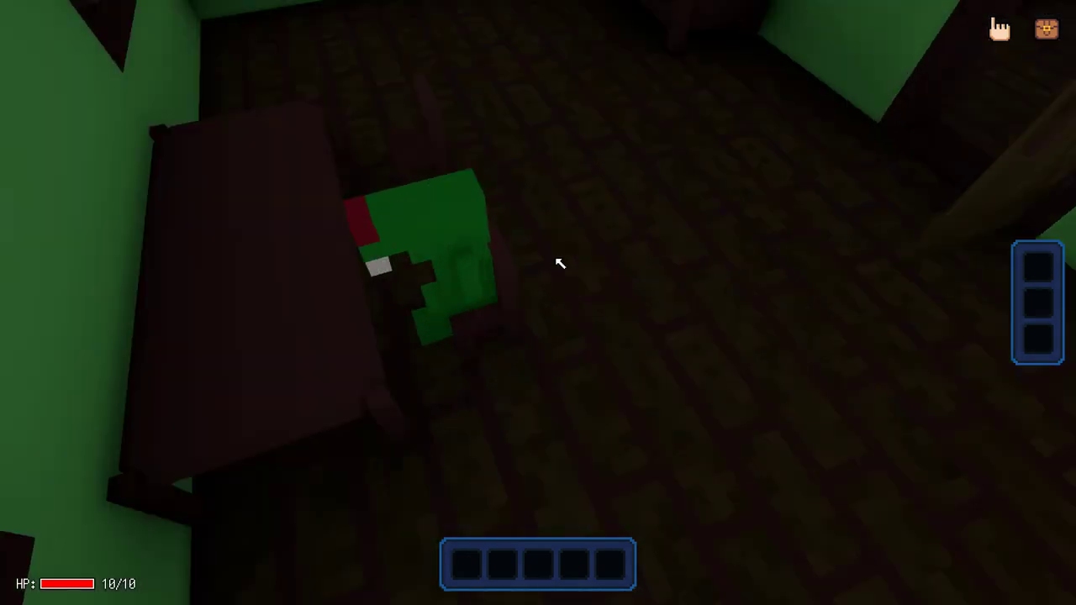
pyautogui.scroll(-5, 560, 263)
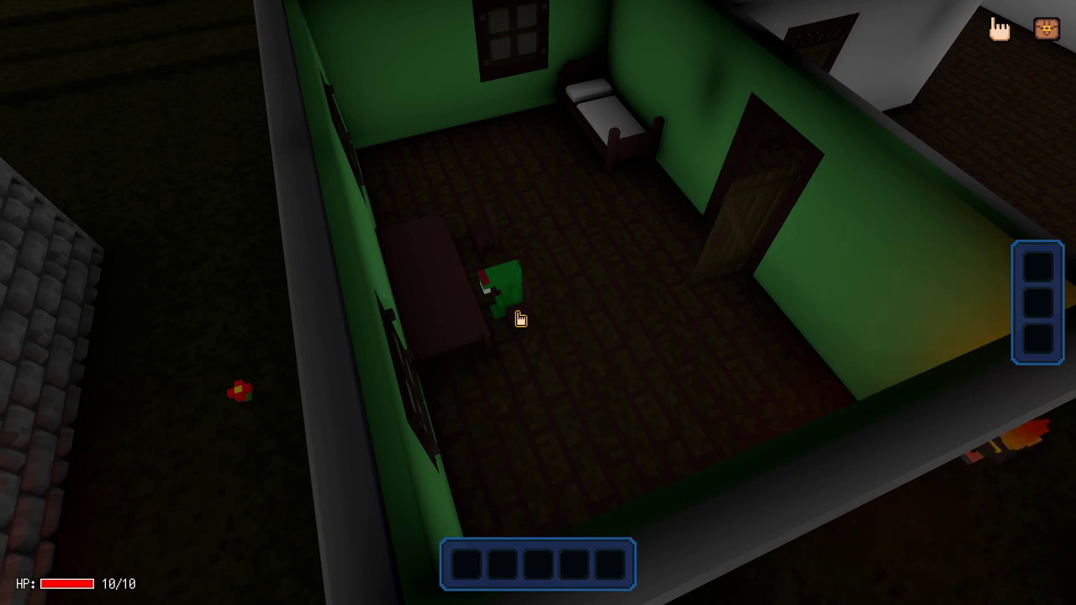
pyautogui.click(542, 314)
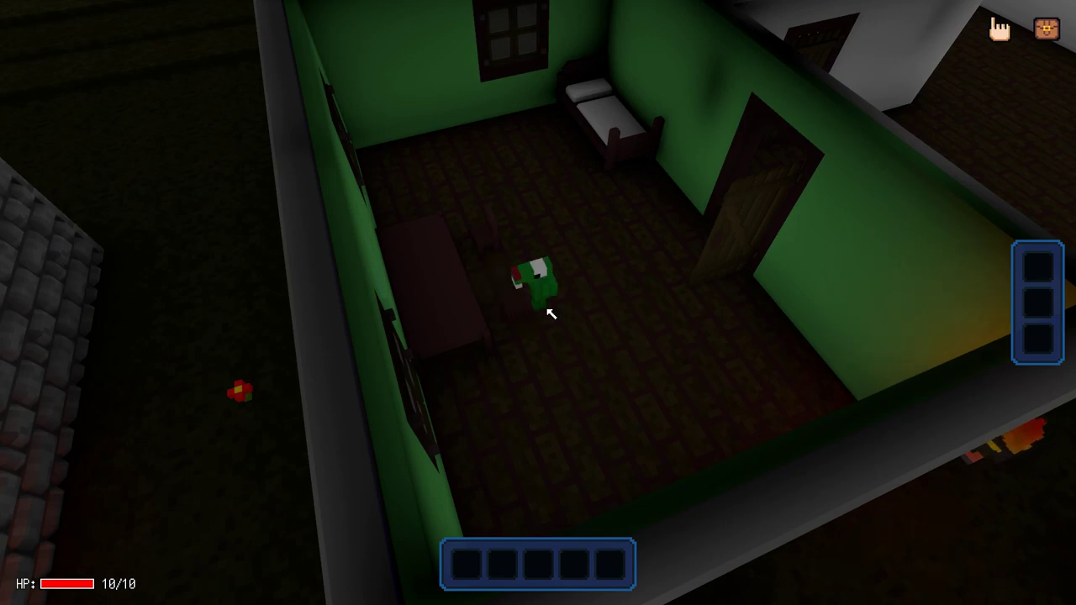
pyautogui.press('e')
pyautogui.scroll(1, 430, 357)
pyautogui.click(430, 357)
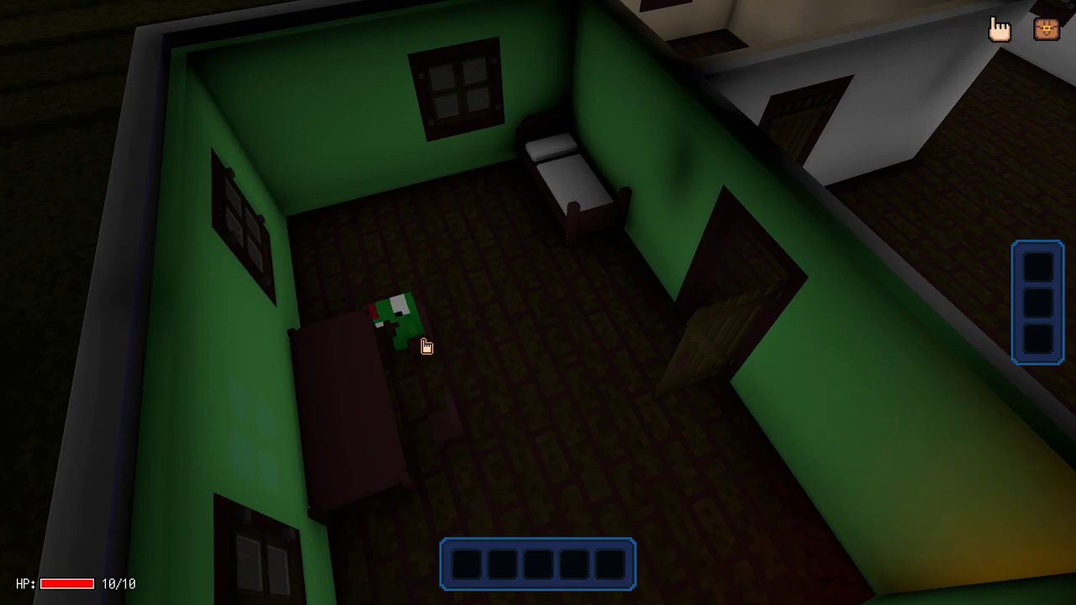
# - Stand the character up, walk it out of the green bedroom into the hall, and quit the play test
pyautogui.press('w')
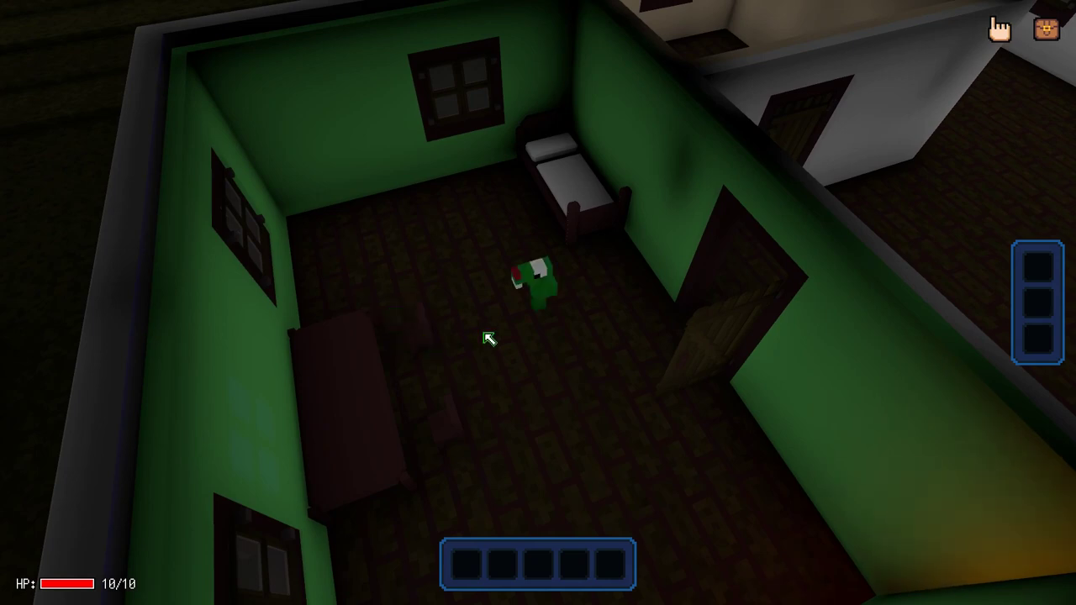
pyautogui.press('d')
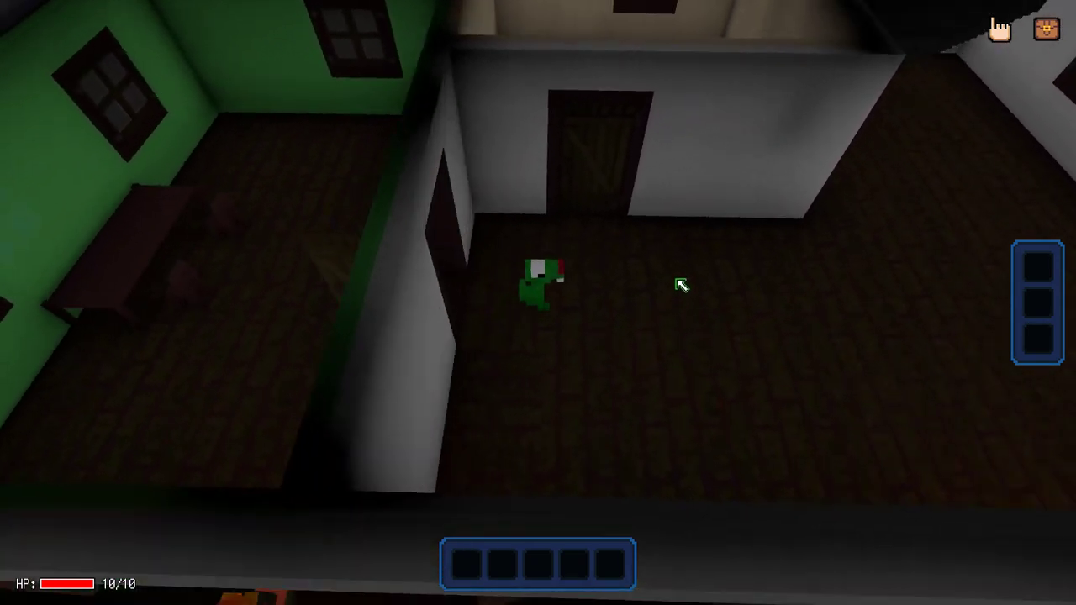
pyautogui.press('q')
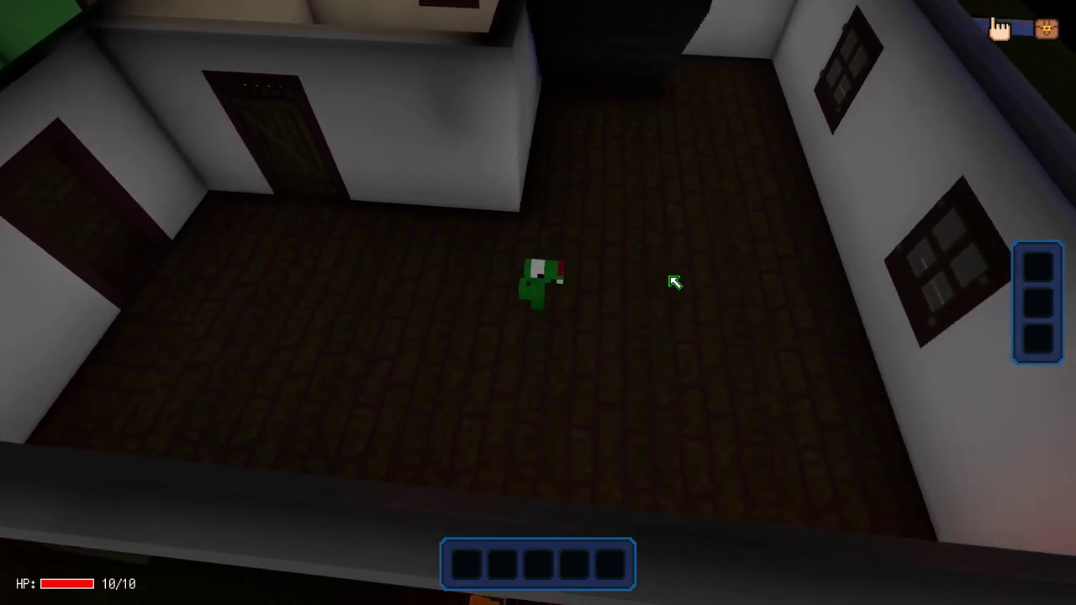
pyautogui.press('Escape')
pyautogui.click(93, 204)
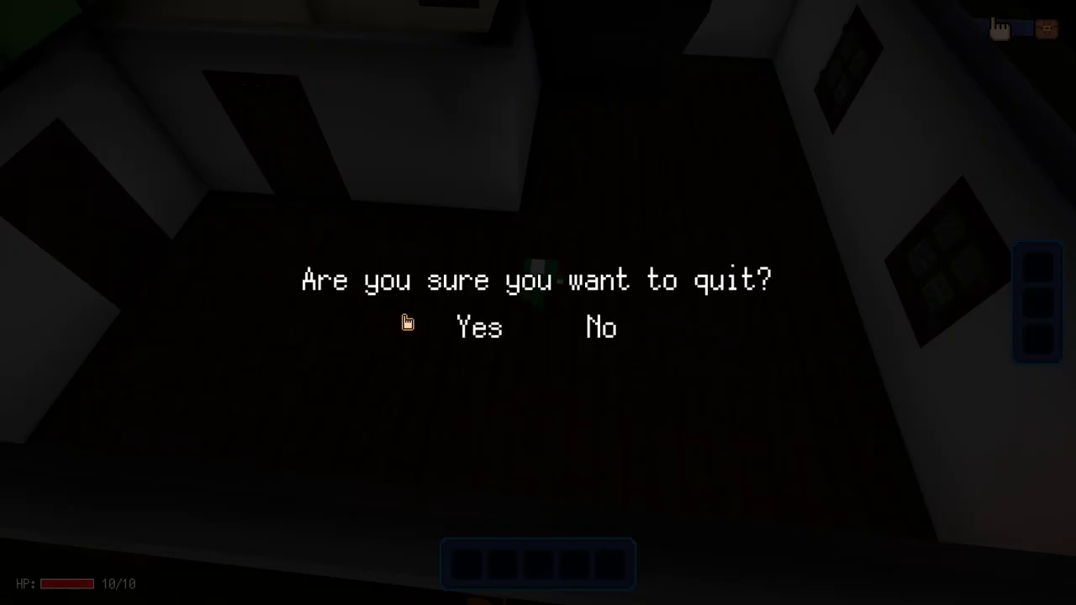
pyautogui.click(457, 330)
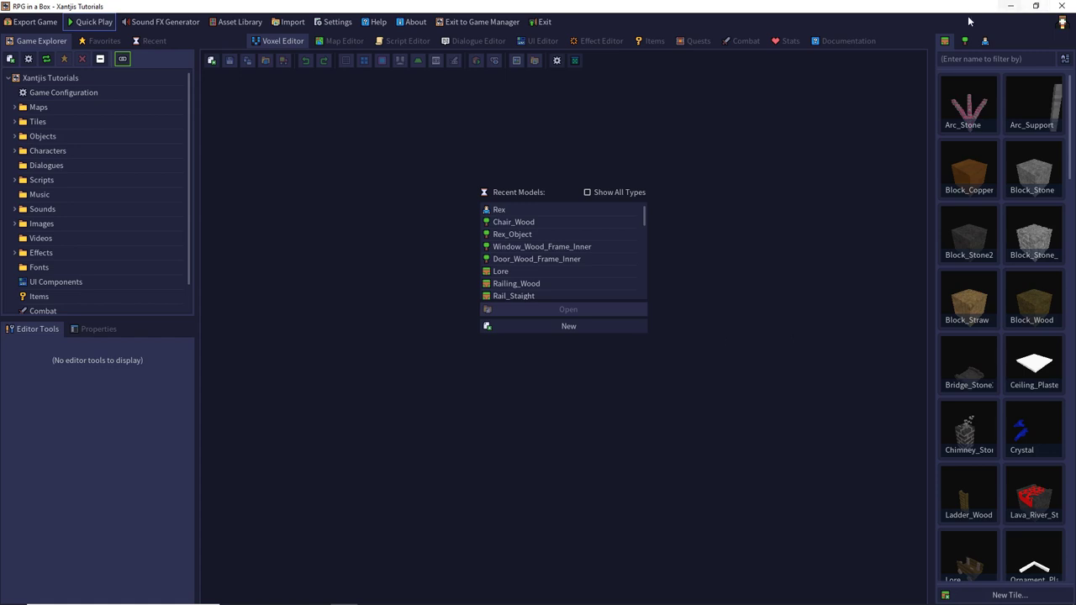
# - Open the Rex character model and examine it from its side
pyautogui.click(985, 41)
pyautogui.doubleClick(969, 104)
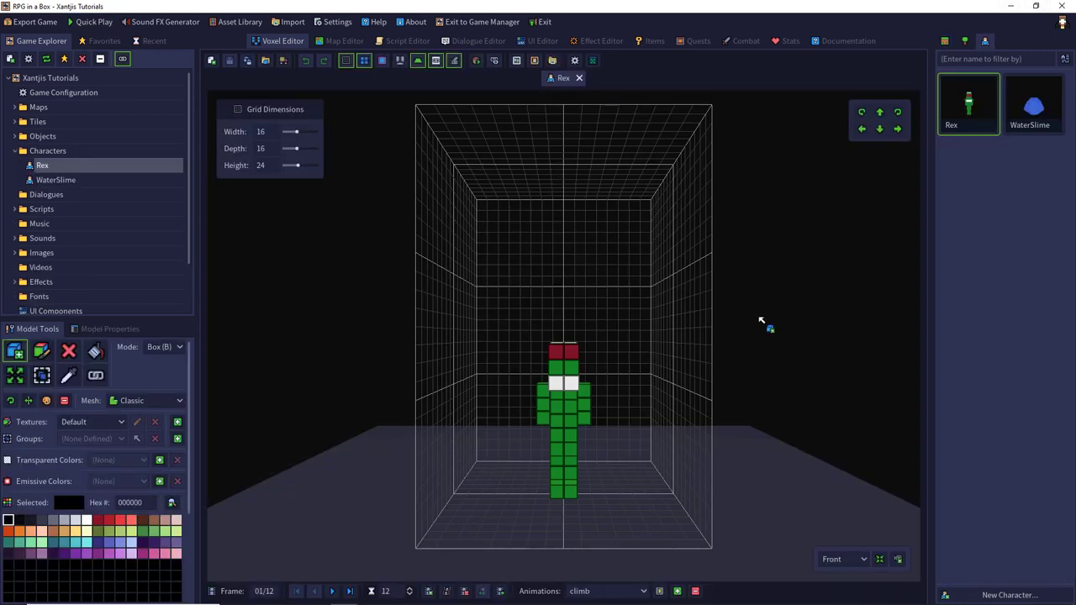
pyautogui.moveTo(763, 324); pyautogui.dragTo(621, 340, button='right')
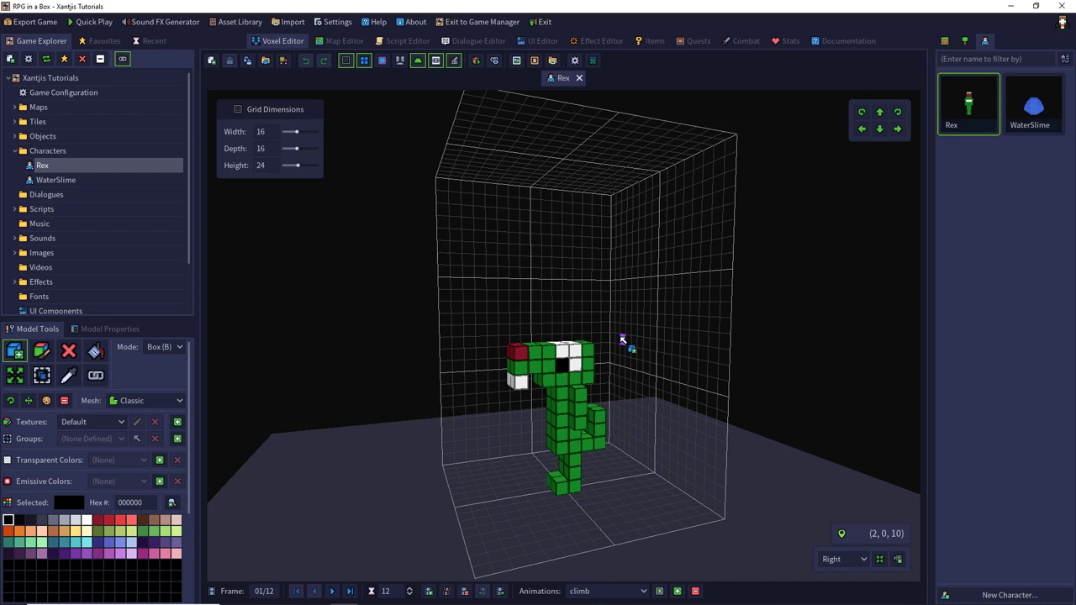
pyautogui.moveTo(697, 294); pyautogui.dragTo(676, 270, button='right')
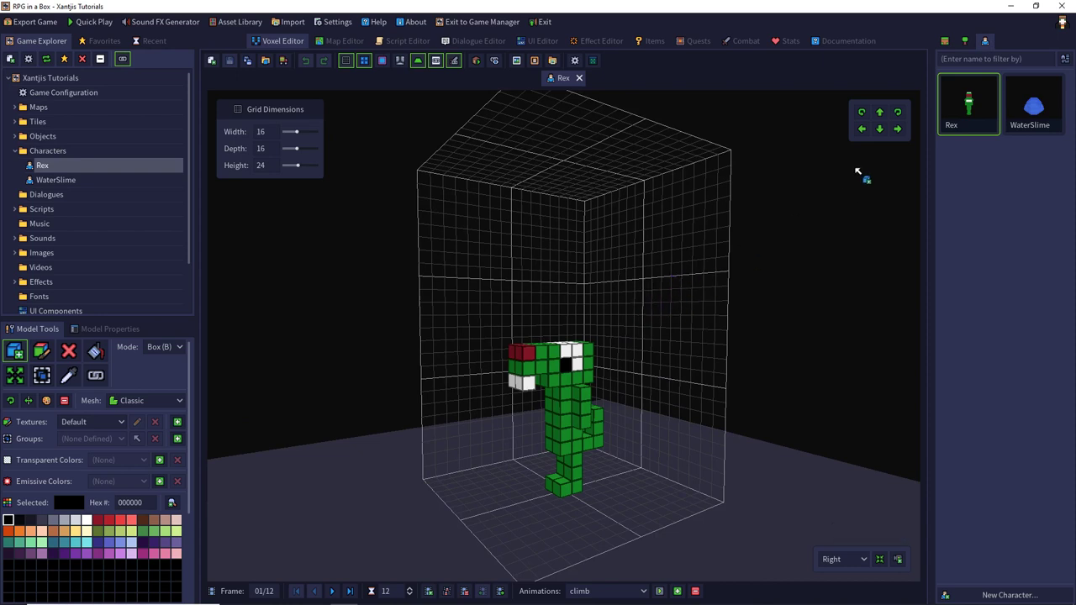
# - Open the Chair_Wood object model and show its second frame
pyautogui.click(964, 41)
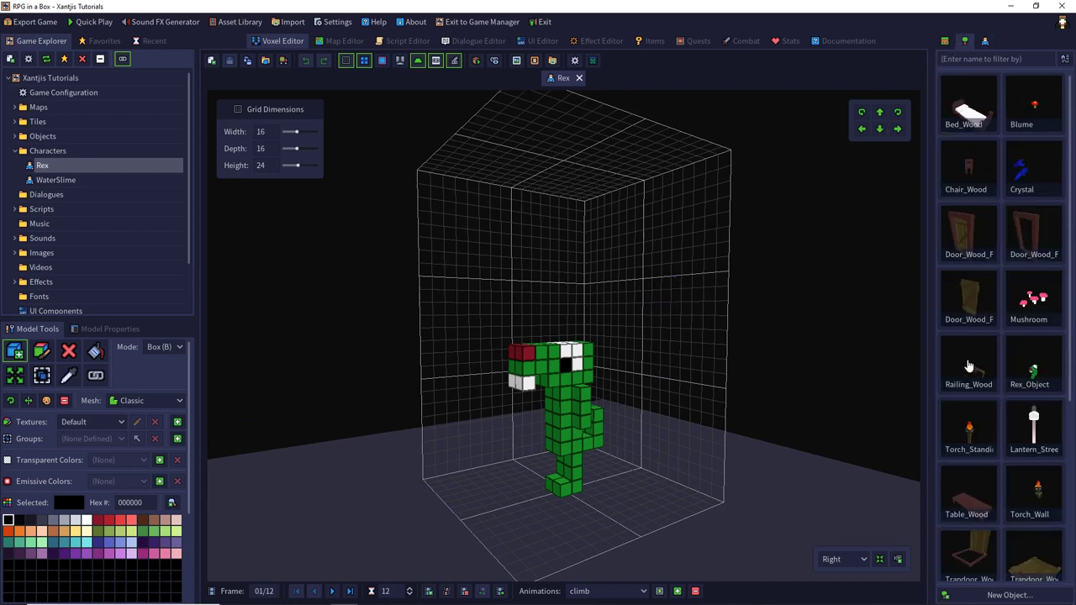
pyautogui.click(963, 167)
pyautogui.doubleClick(963, 167)
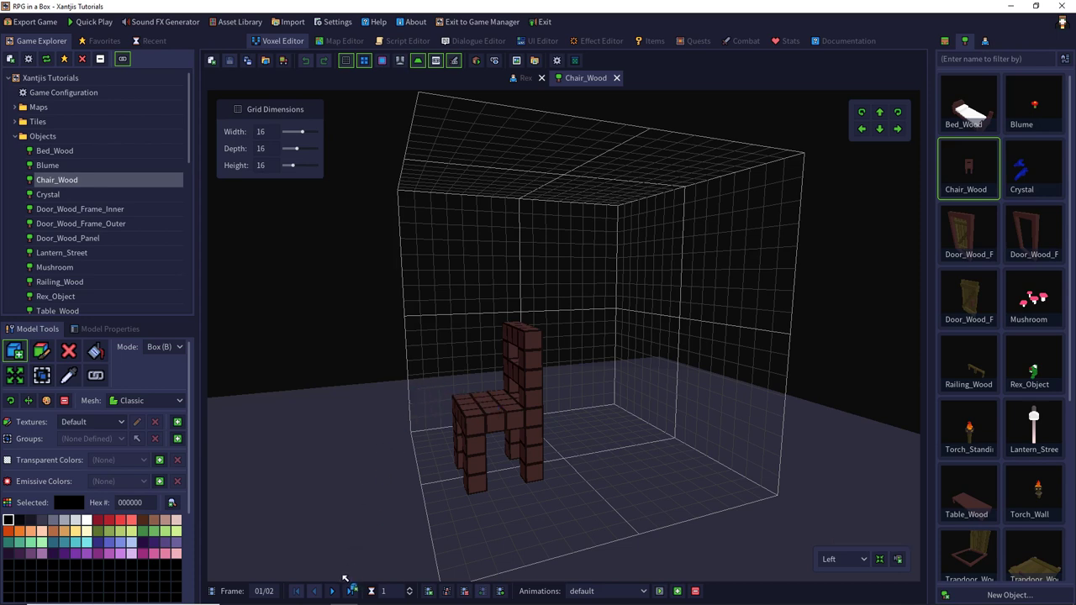
pyautogui.click(333, 592)
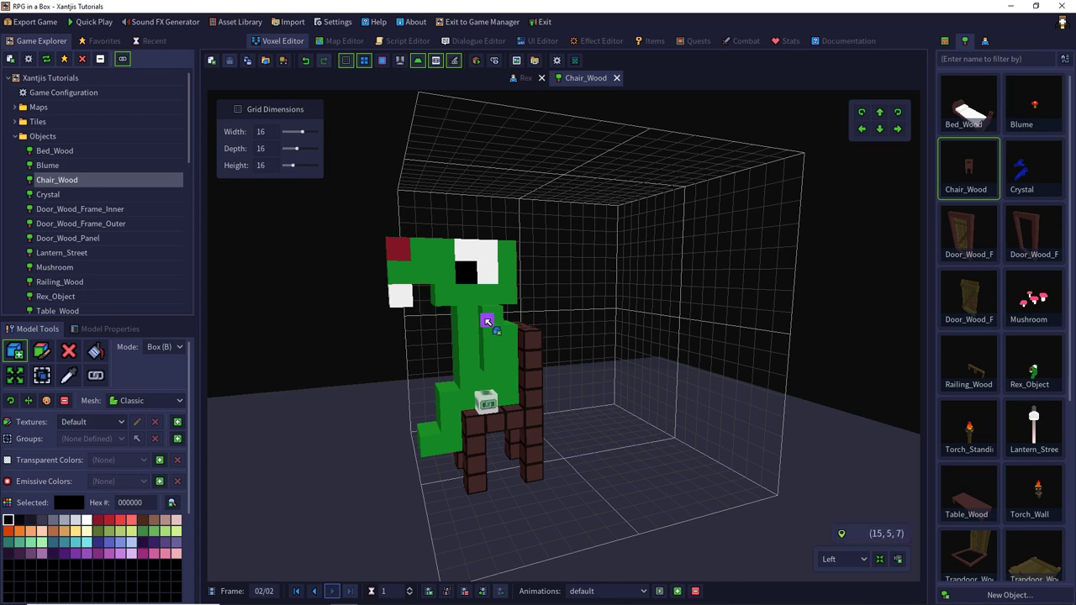
# - Set the object model attached to the chair's Bum attach point to (None)
pyautogui.click(474, 61)
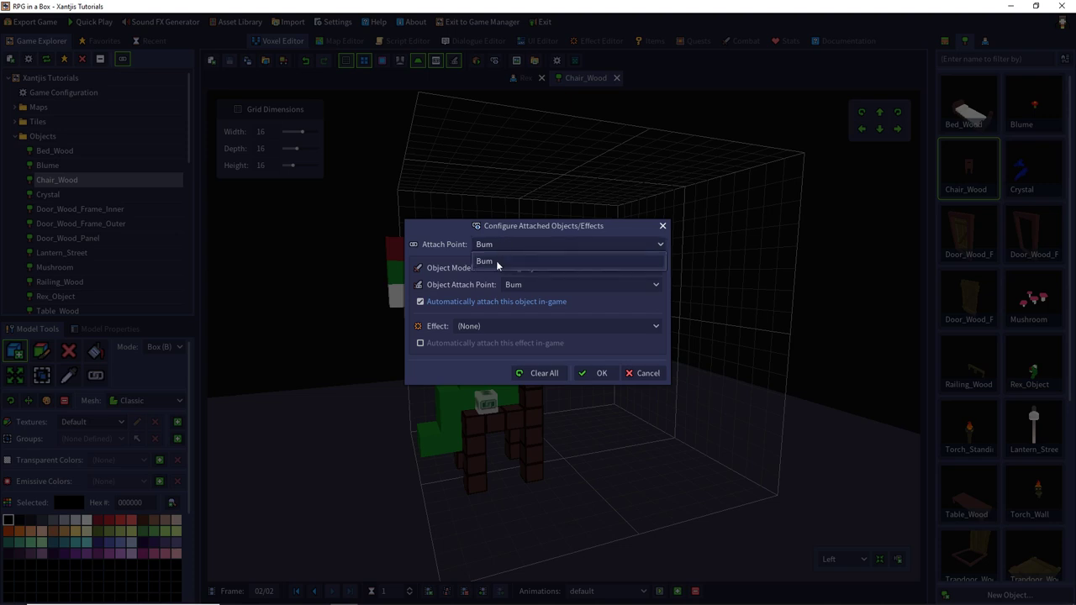
pyautogui.click(514, 267)
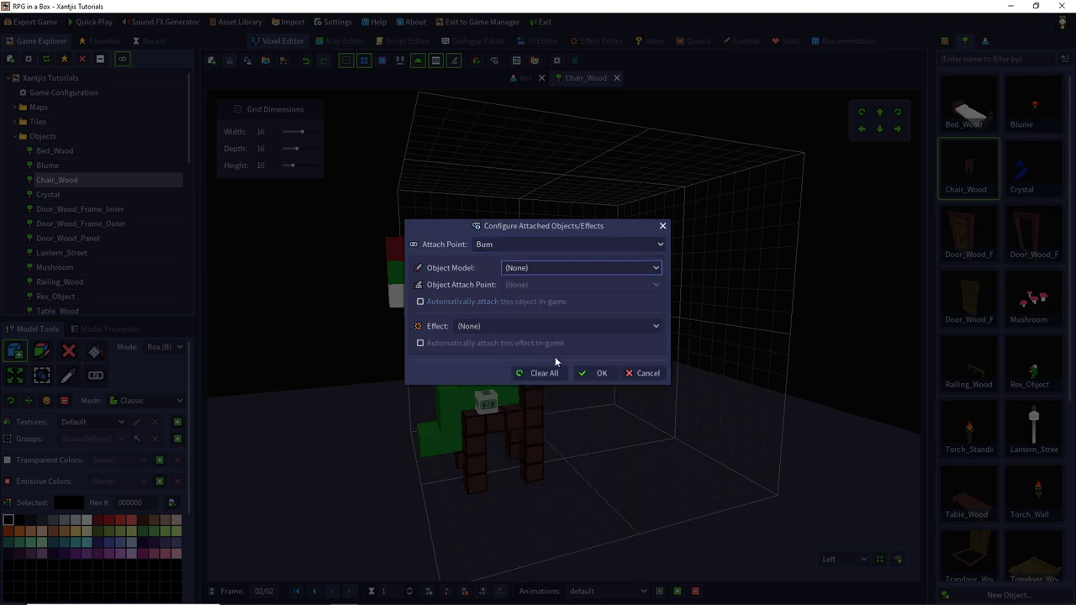
pyautogui.click(595, 374)
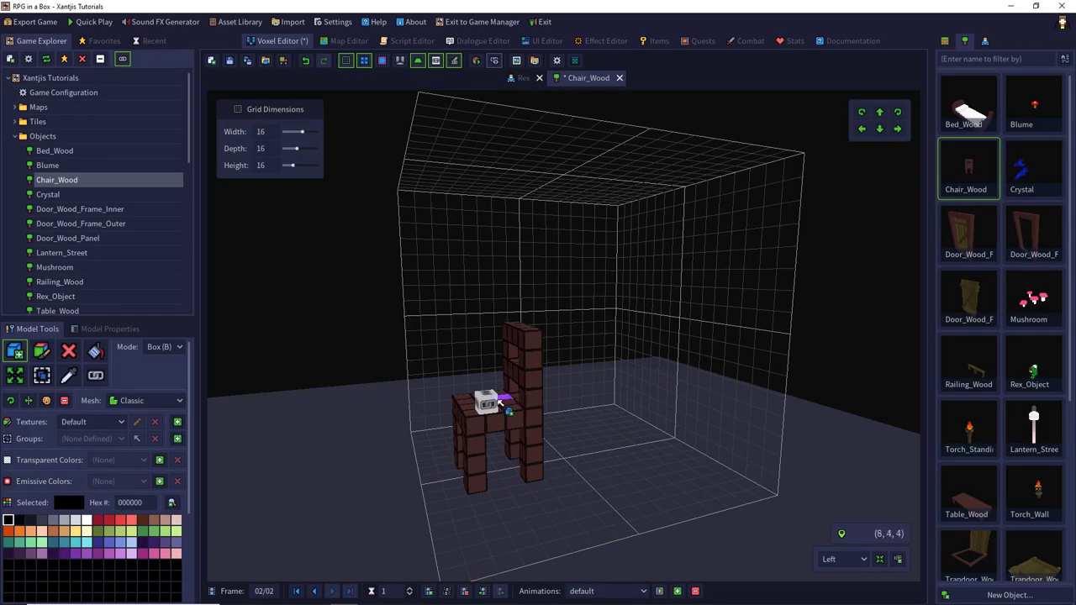
# - Examine the offset, rotation and scale settings of the Bum attach point in Chair_Wood's model properties
pyautogui.click(110, 329)
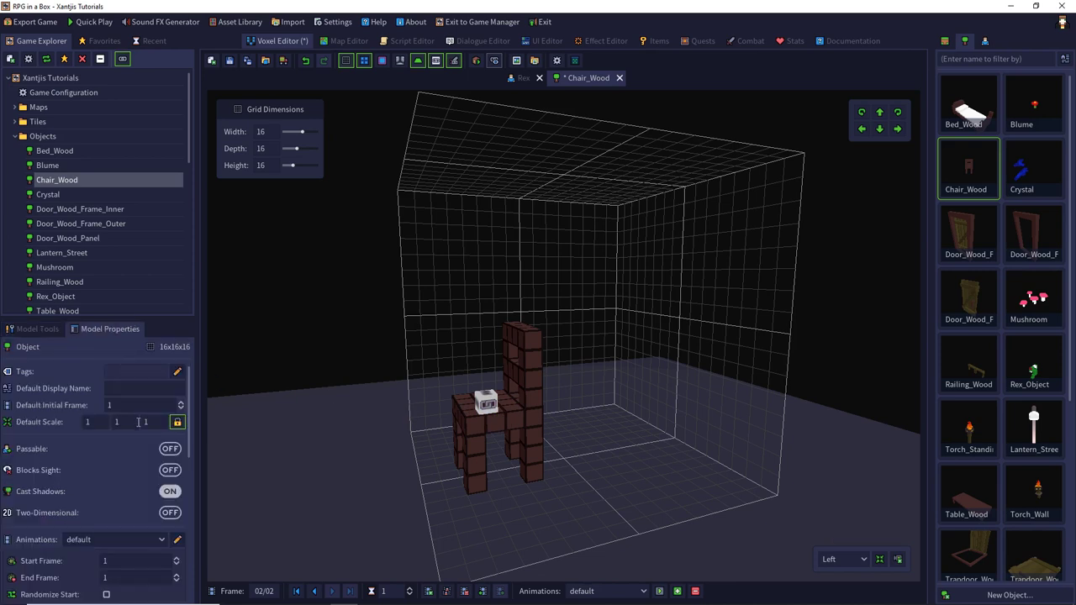
pyautogui.scroll(-6, 139, 424)
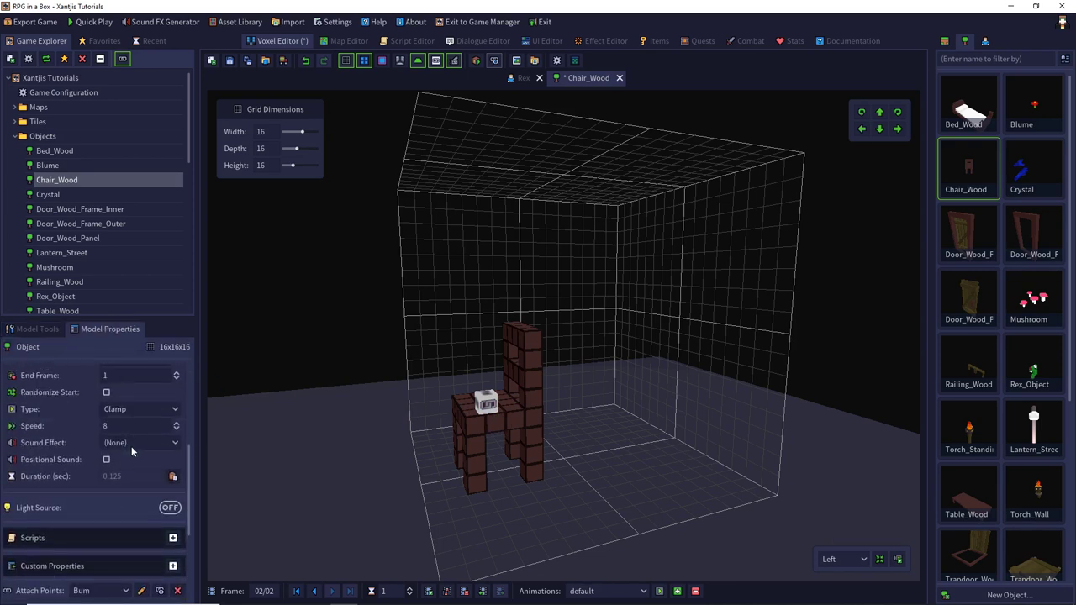
pyautogui.scroll(-5, 131, 446)
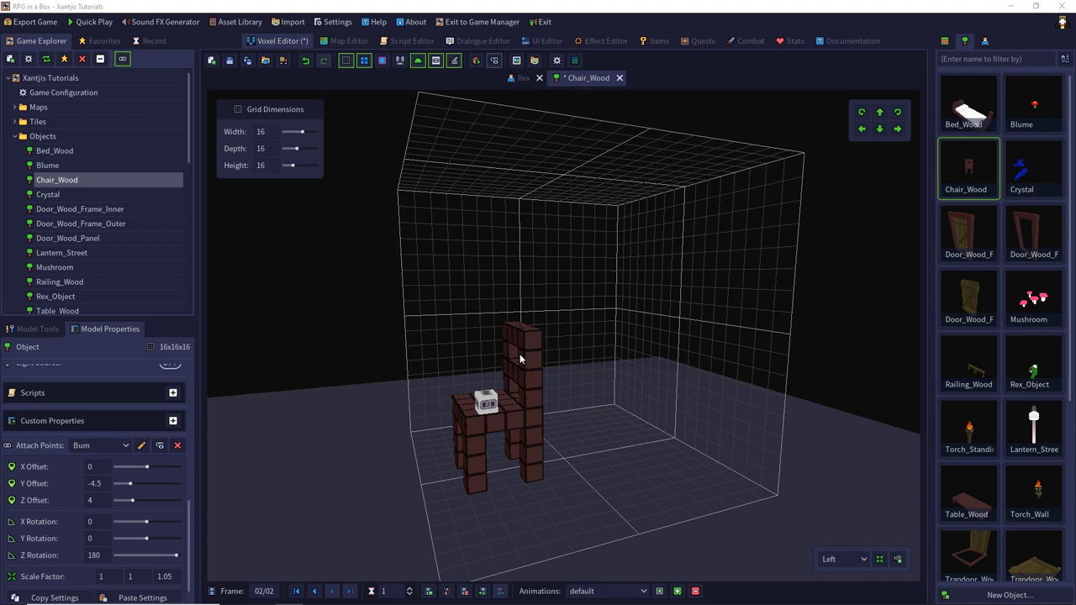
pyautogui.click(985, 41)
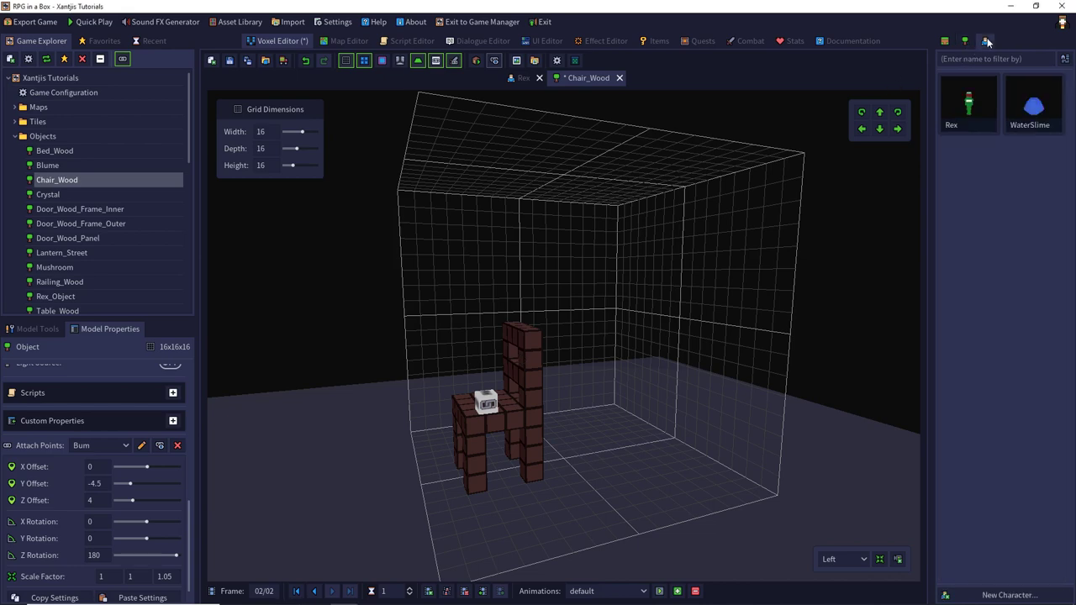
pyautogui.doubleClick(968, 102)
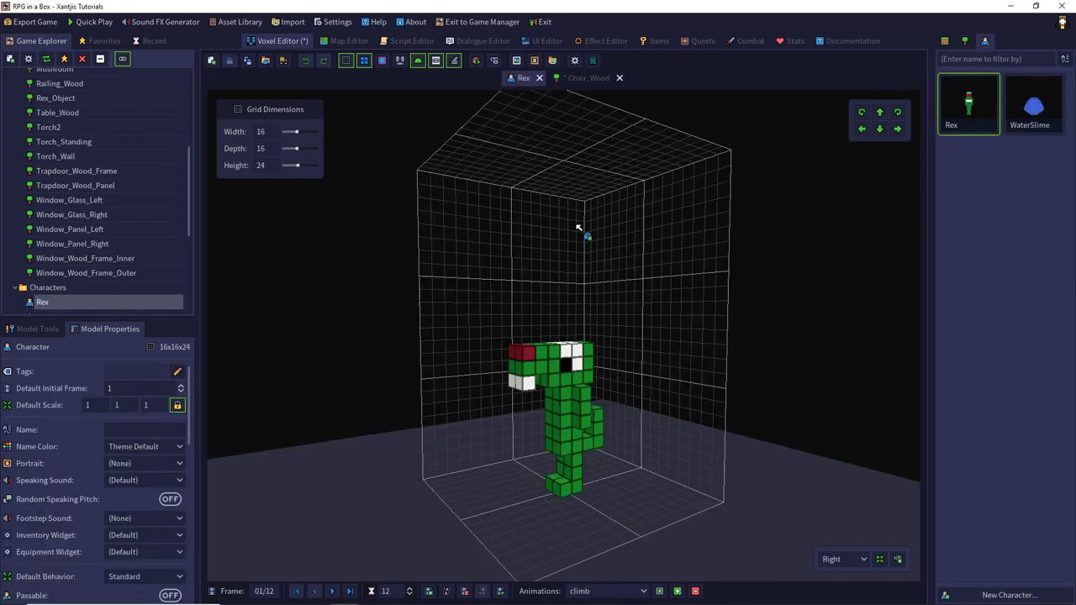
pyautogui.click(248, 60)
pyautogui.click(488, 290)
pyautogui.click(482, 314)
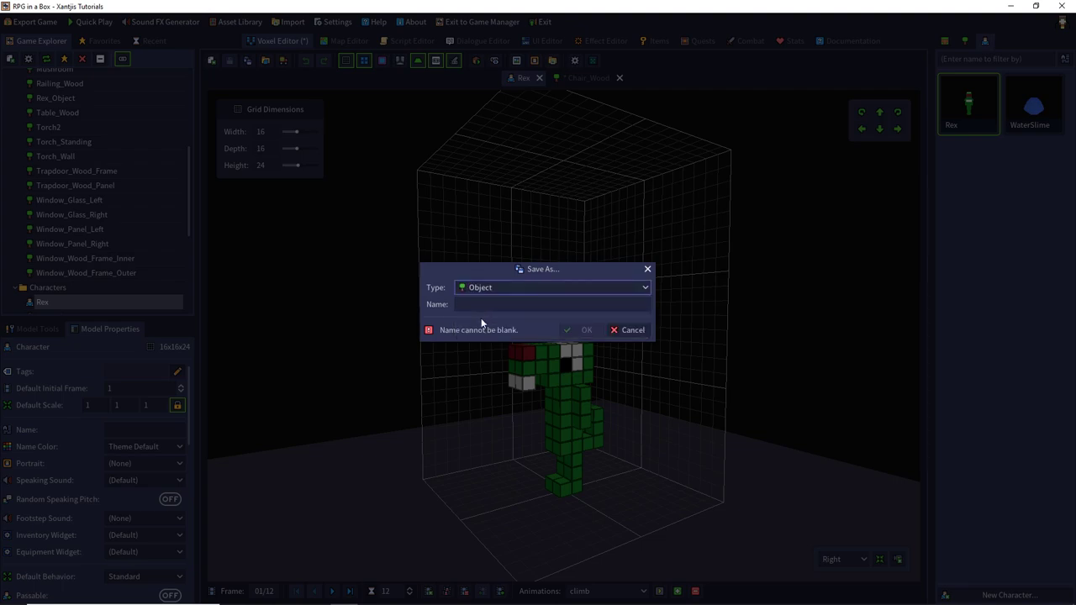
pyautogui.click(647, 270)
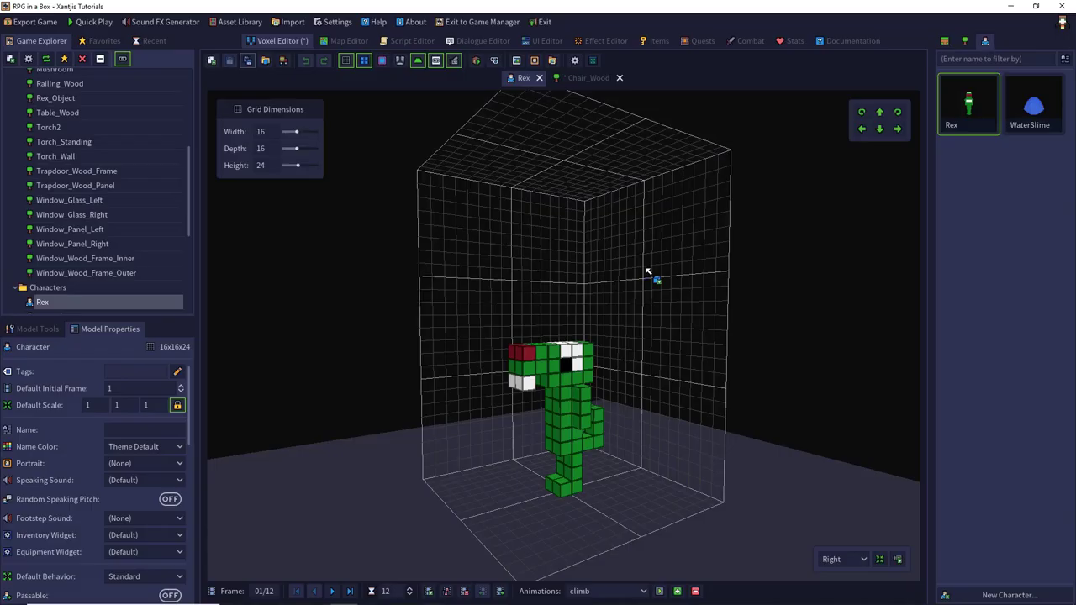
# - Open the Rex_Object model and examine its sitting pose and Bum attach point from the side
pyautogui.click(967, 44)
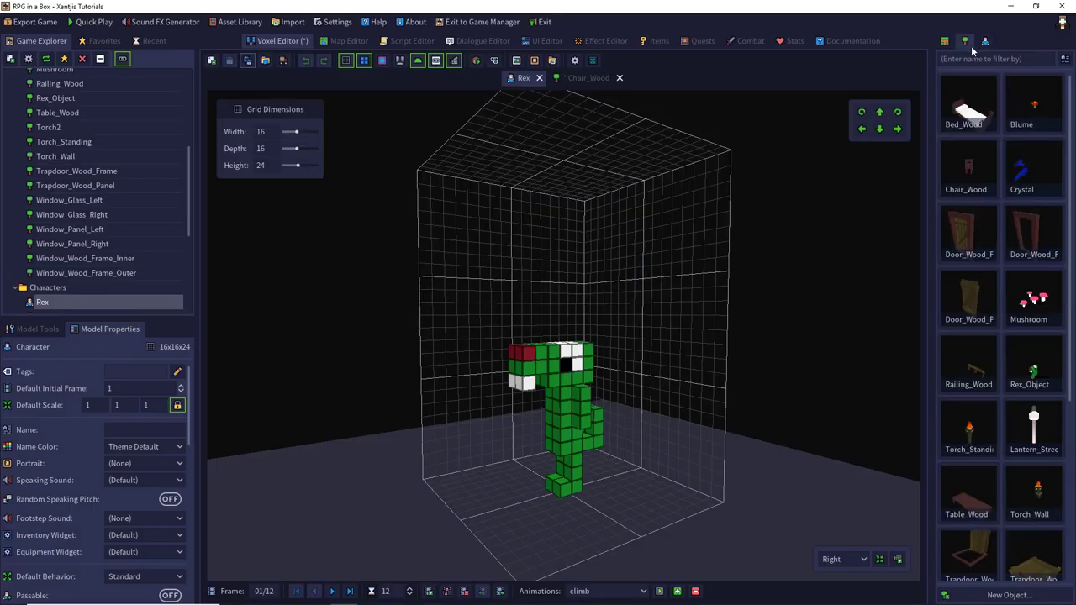
pyautogui.doubleClick(1036, 361)
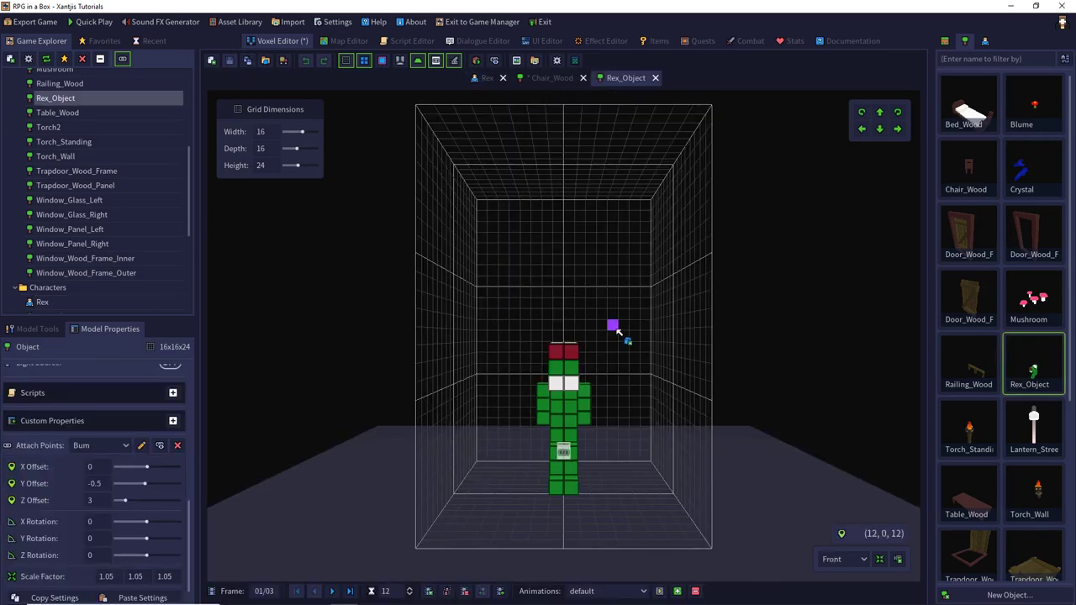
pyautogui.moveTo(657, 336); pyautogui.dragTo(504, 321, button='right')
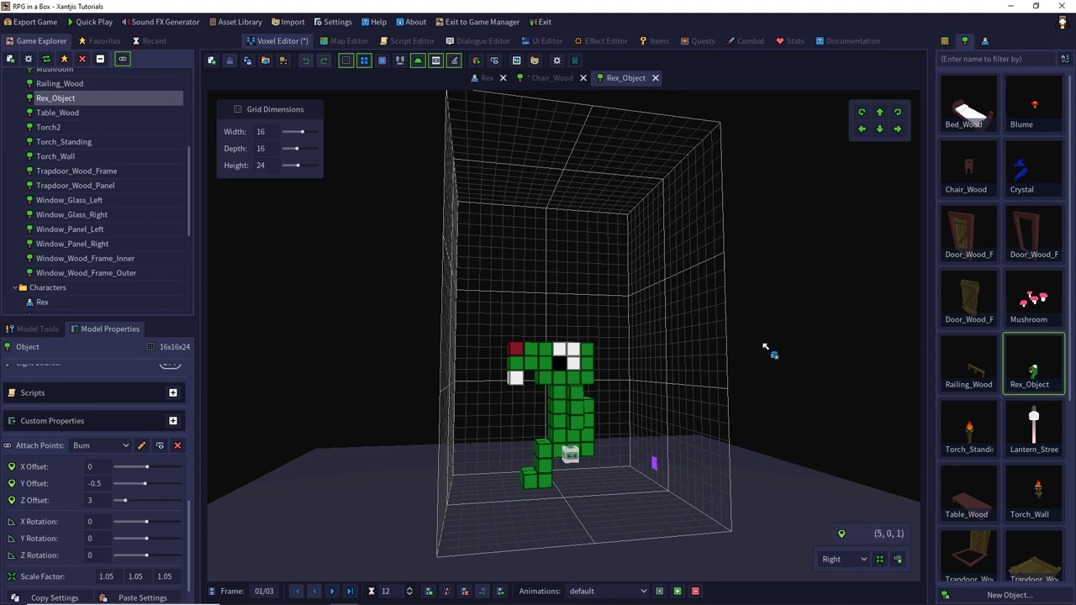
# - Open the Rex character model, preview its idle animation, and stop the playback
pyautogui.click(985, 41)
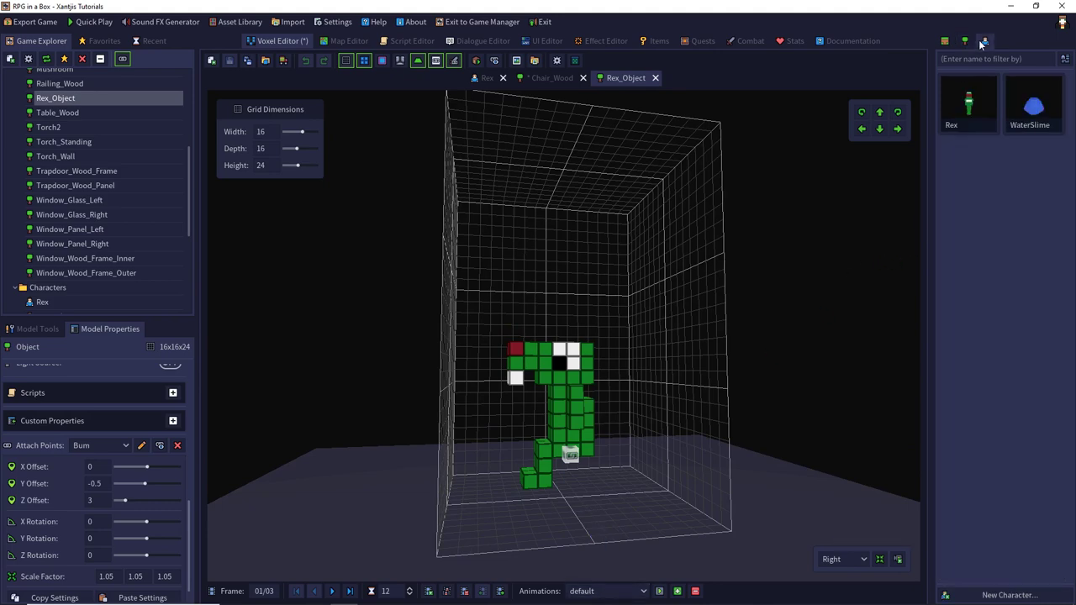
pyautogui.doubleClick(968, 102)
pyautogui.click(617, 584)
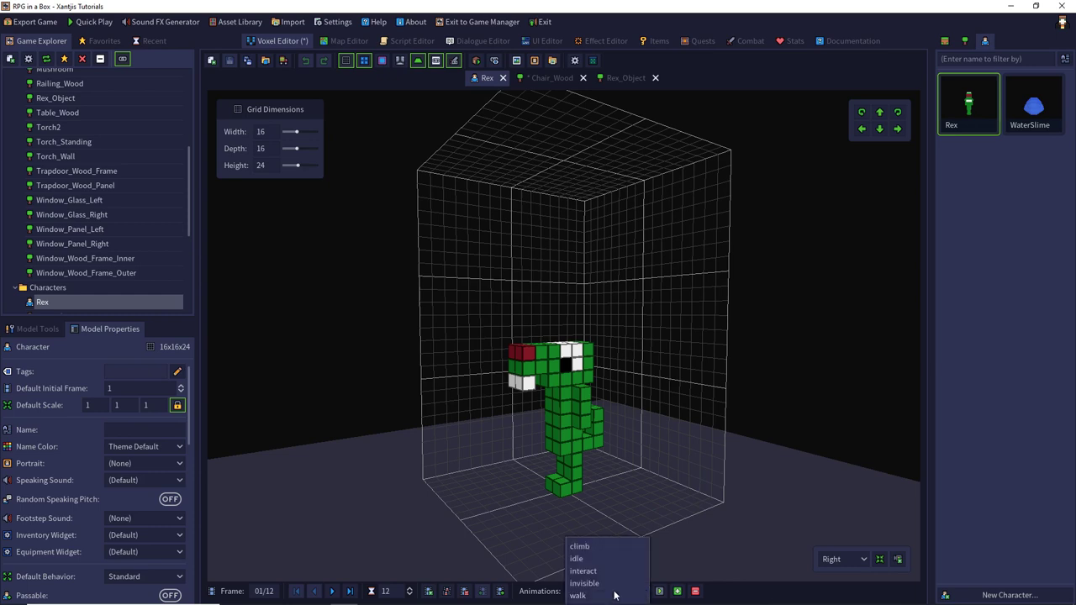
pyautogui.click(604, 548)
pyautogui.click(660, 590)
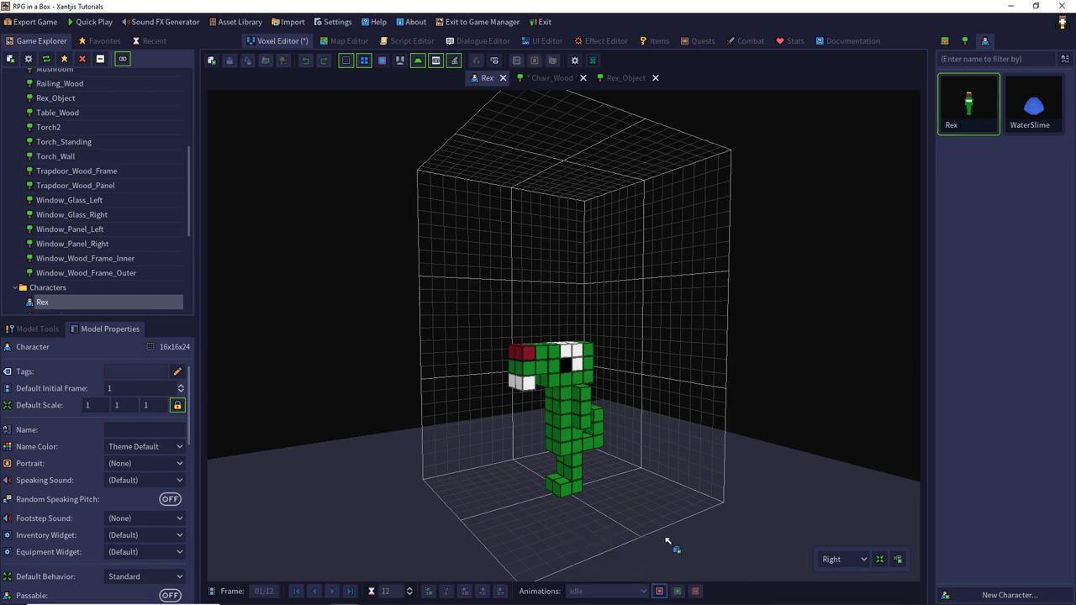
pyautogui.moveTo(735, 444); pyautogui.dragTo(710, 446, button='right')
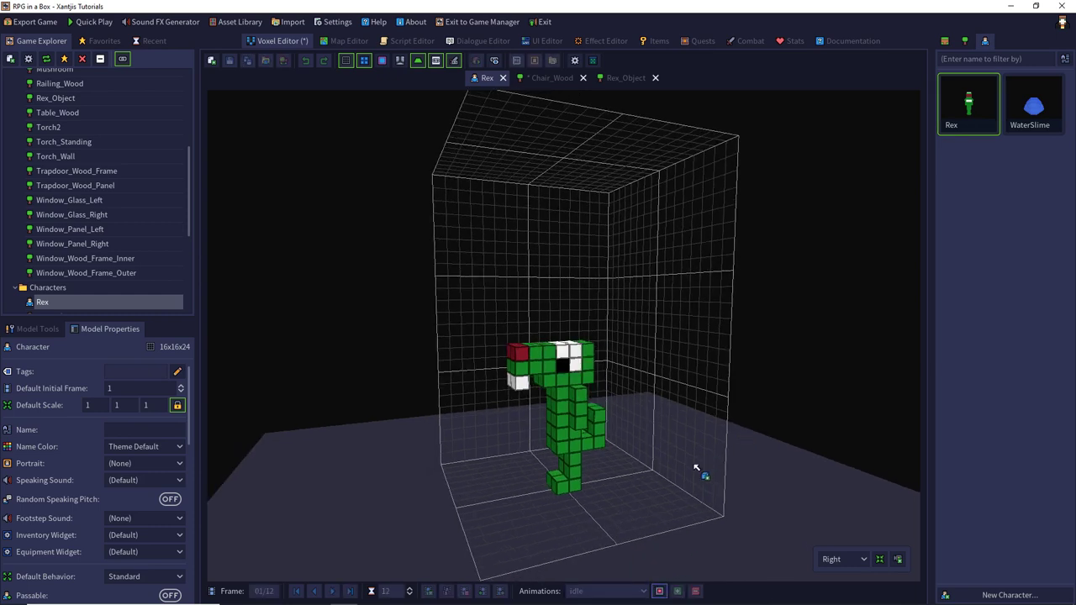
pyautogui.click(661, 591)
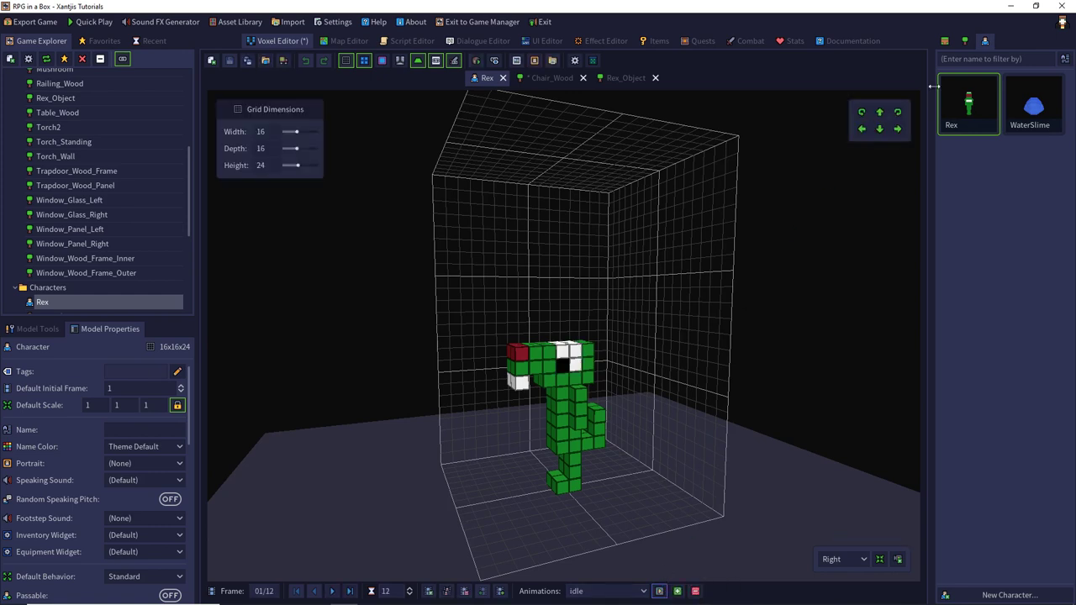
# - Open the Rex_Object model and examine its sitting pose and Bum attach point from several angles
pyautogui.click(965, 41)
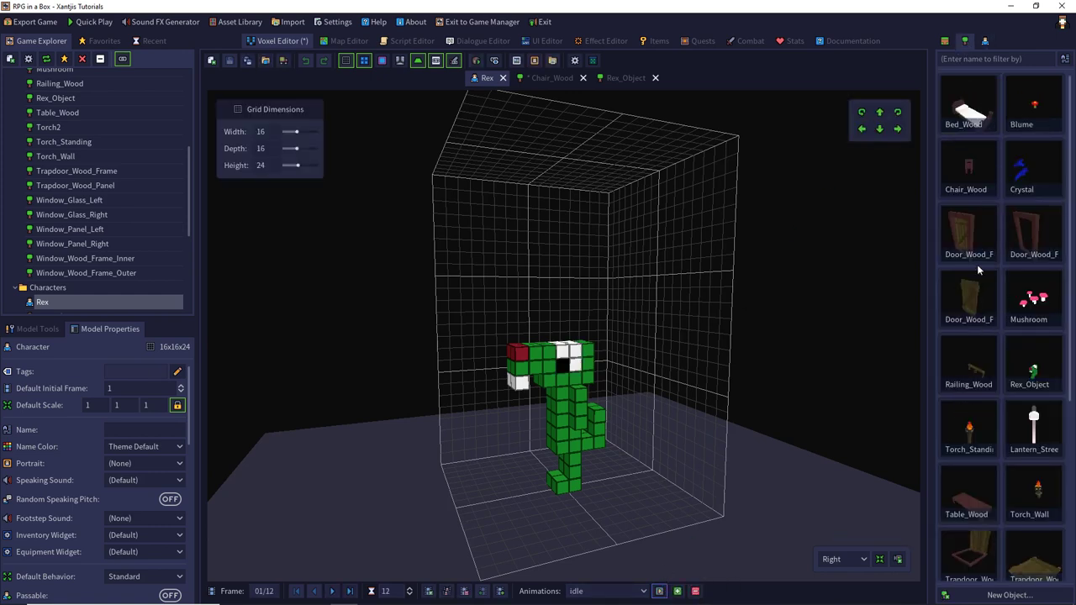
pyautogui.scroll(-3, 980, 269)
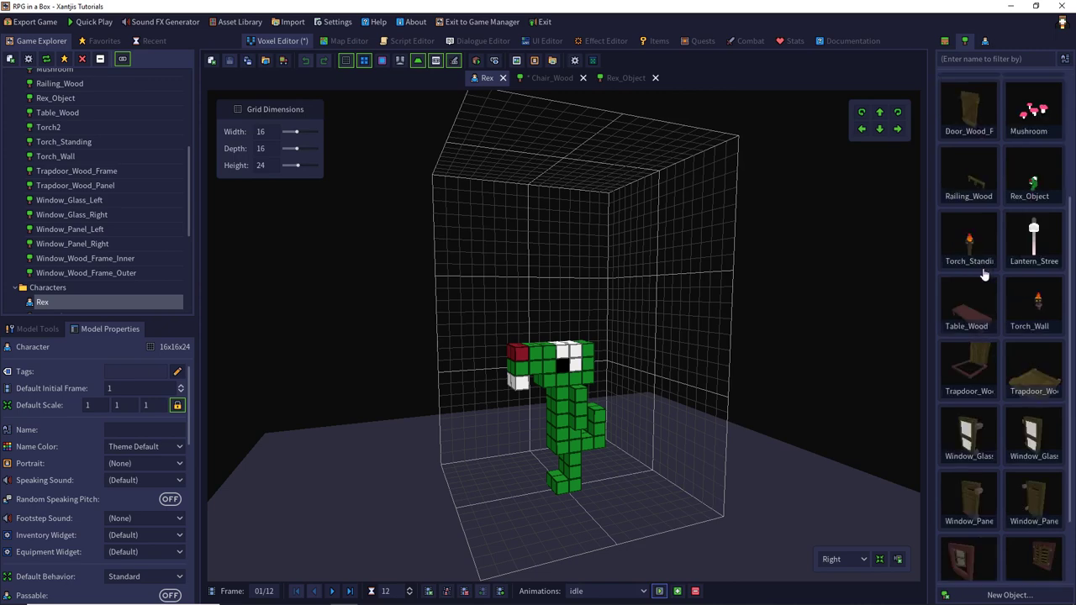
pyautogui.doubleClick(1033, 179)
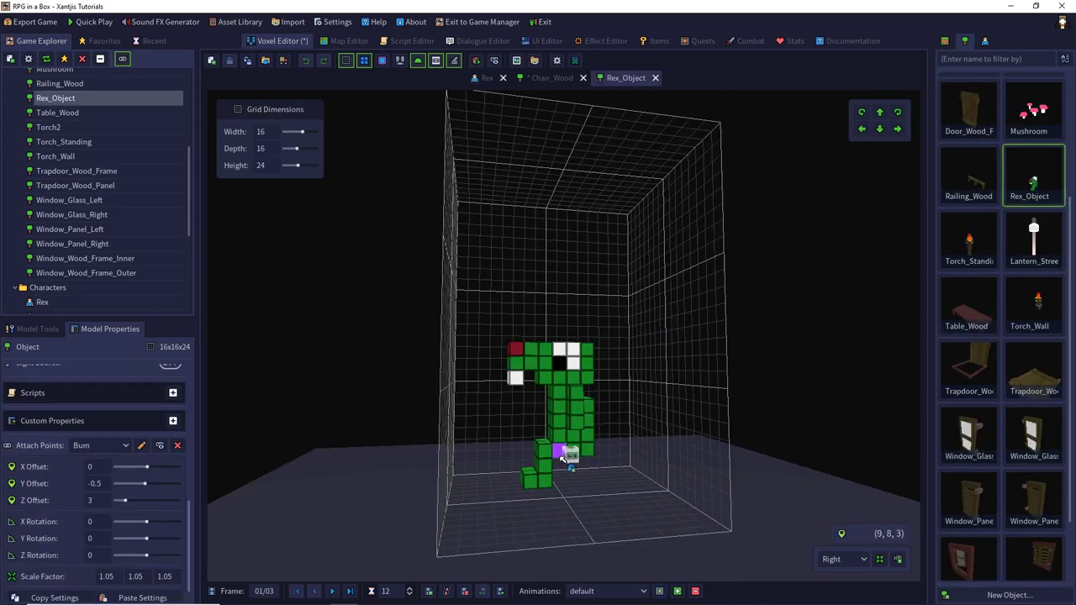
pyautogui.moveTo(566, 452); pyautogui.dragTo(516, 468, button='right')
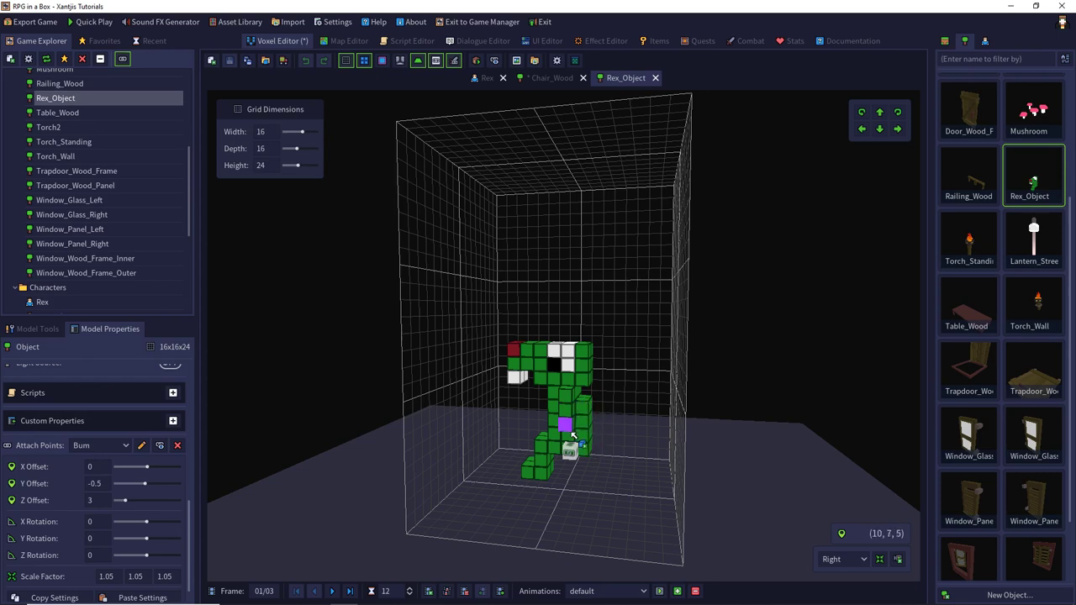
pyautogui.moveTo(579, 434); pyautogui.dragTo(617, 409, button='right')
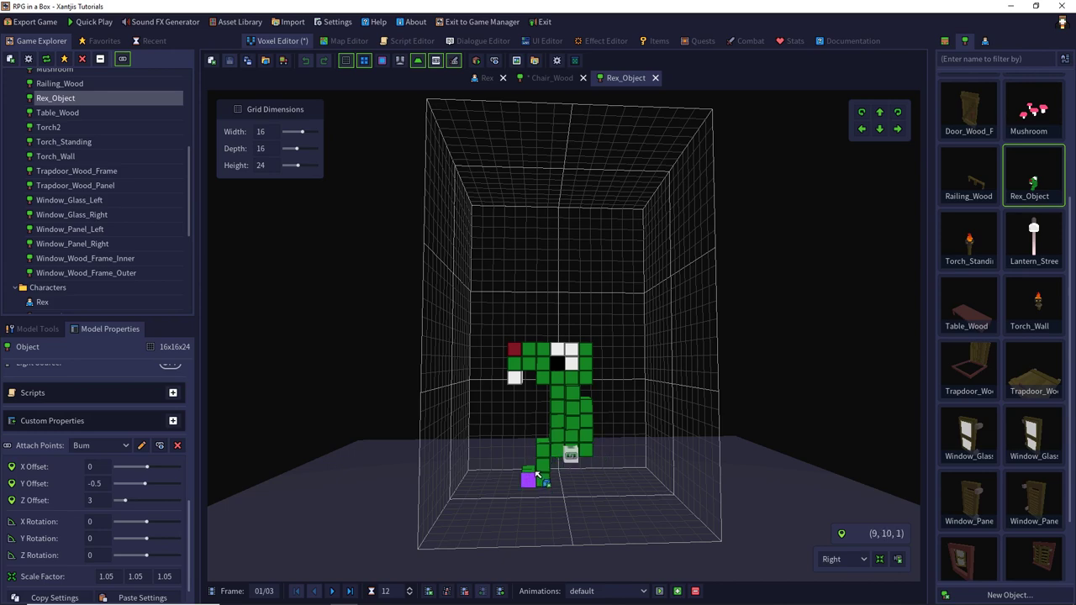
pyautogui.moveTo(542, 473); pyautogui.dragTo(555, 454, button='right')
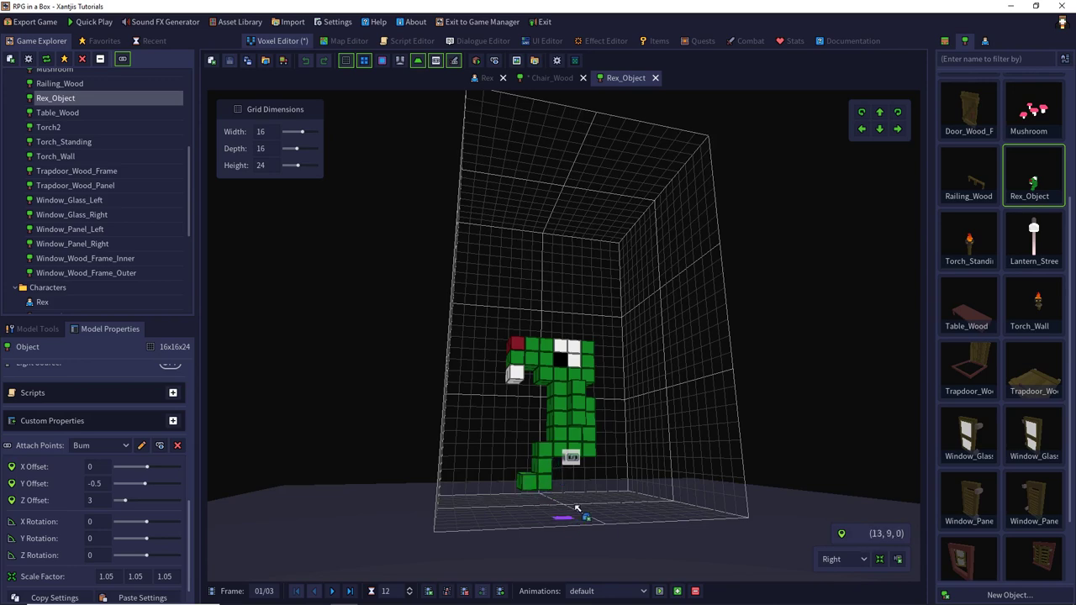
pyautogui.moveTo(568, 472); pyautogui.dragTo(523, 489, button='right')
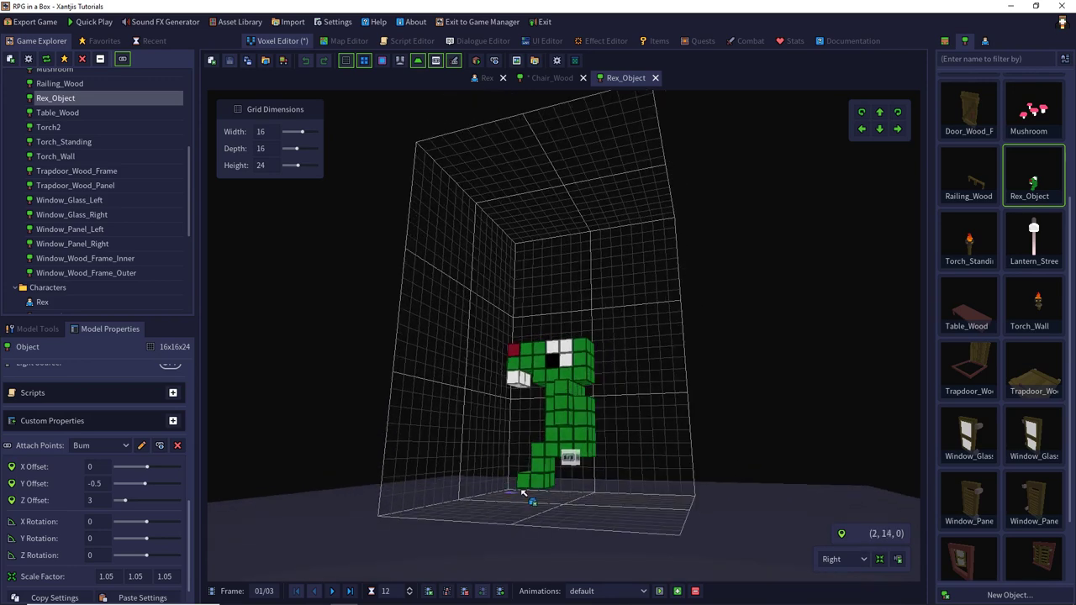
pyautogui.click(568, 459)
pyautogui.moveTo(588, 319); pyautogui.dragTo(689, 339, button='right')
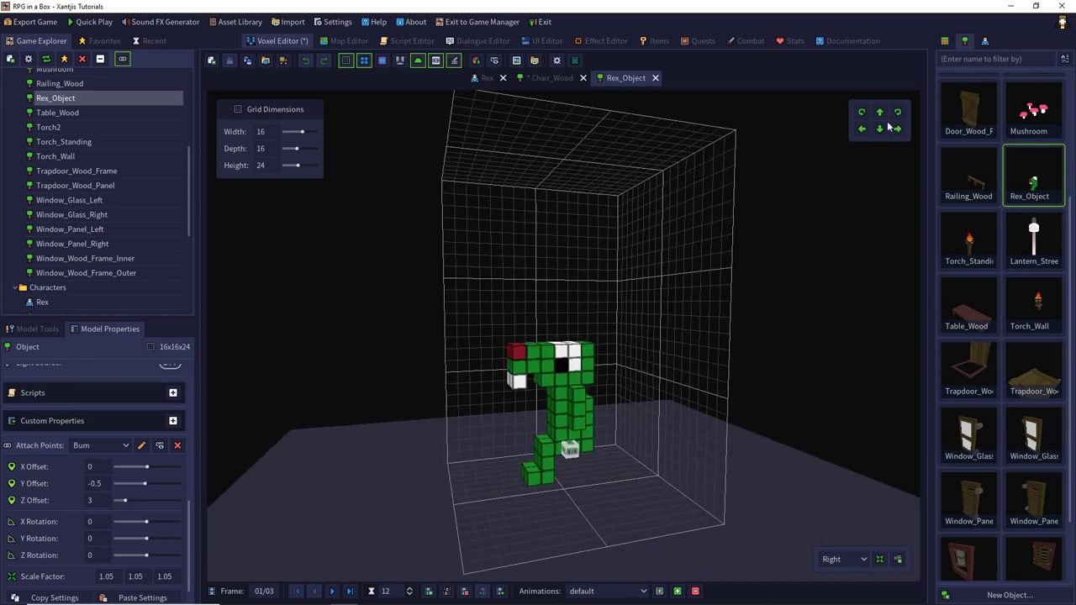
# - Find the Chair_Wood object among the game's resources and reopen its model
pyautogui.click(986, 44)
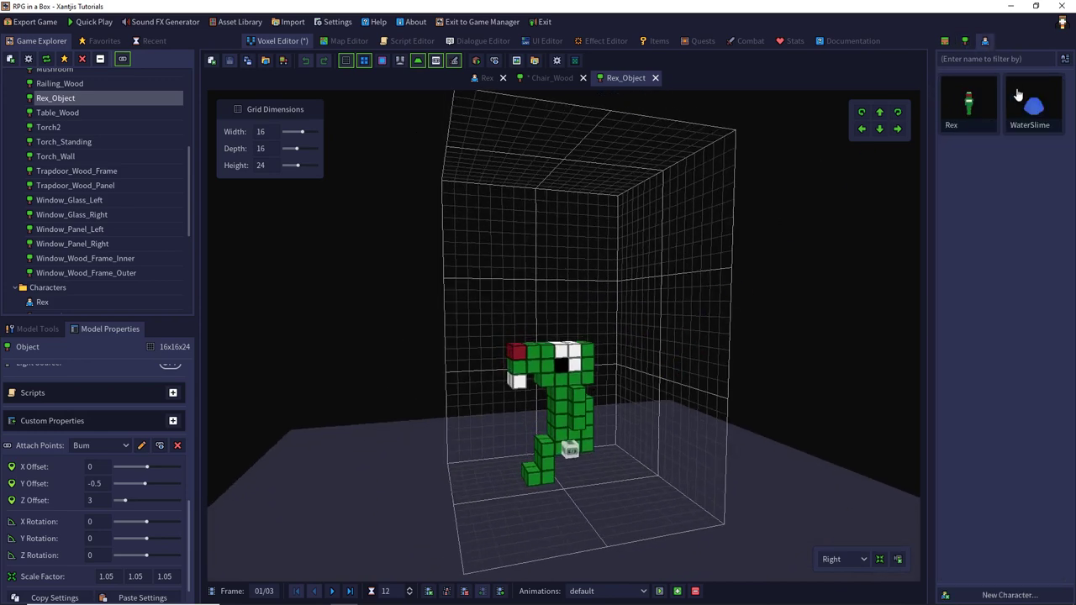
pyautogui.click(967, 46)
pyautogui.click(946, 42)
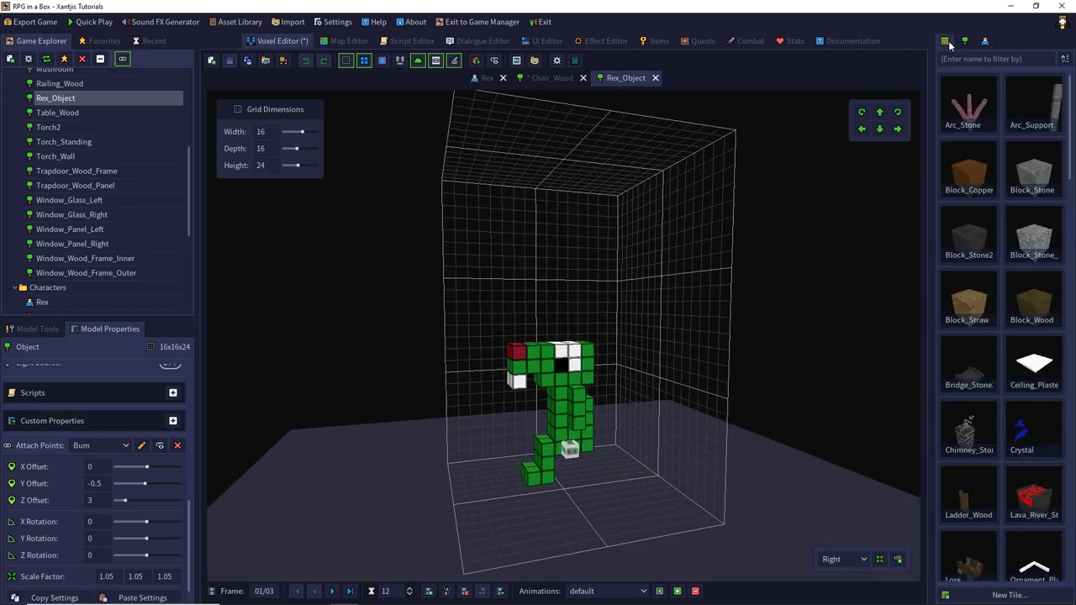
pyautogui.click(966, 42)
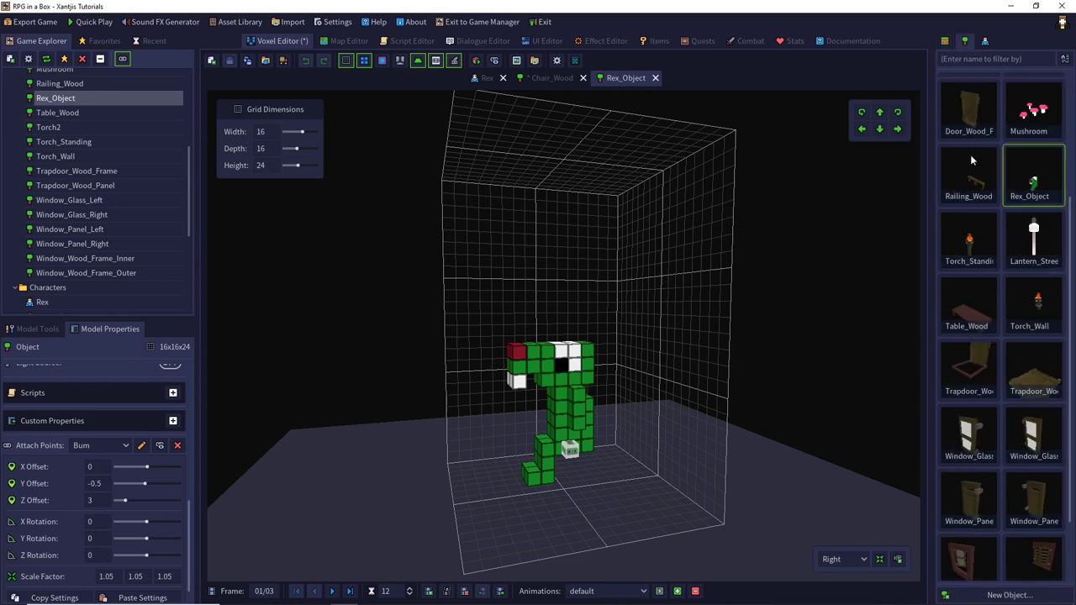
pyautogui.scroll(-1, 955, 305)
pyautogui.scroll(3, 958, 304)
pyautogui.scroll(1, 958, 304)
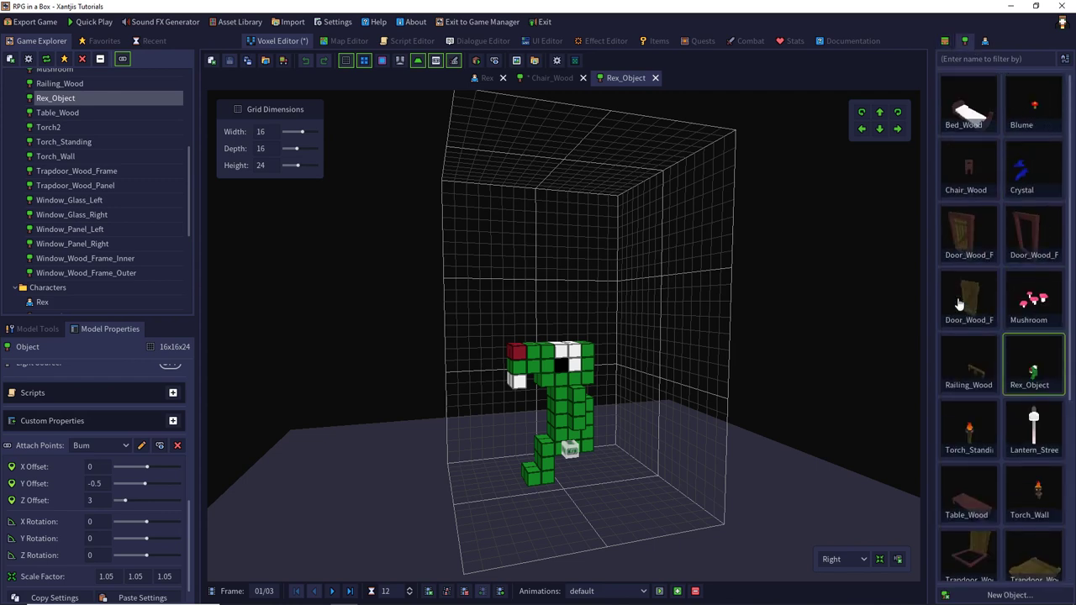
pyautogui.doubleClick(967, 172)
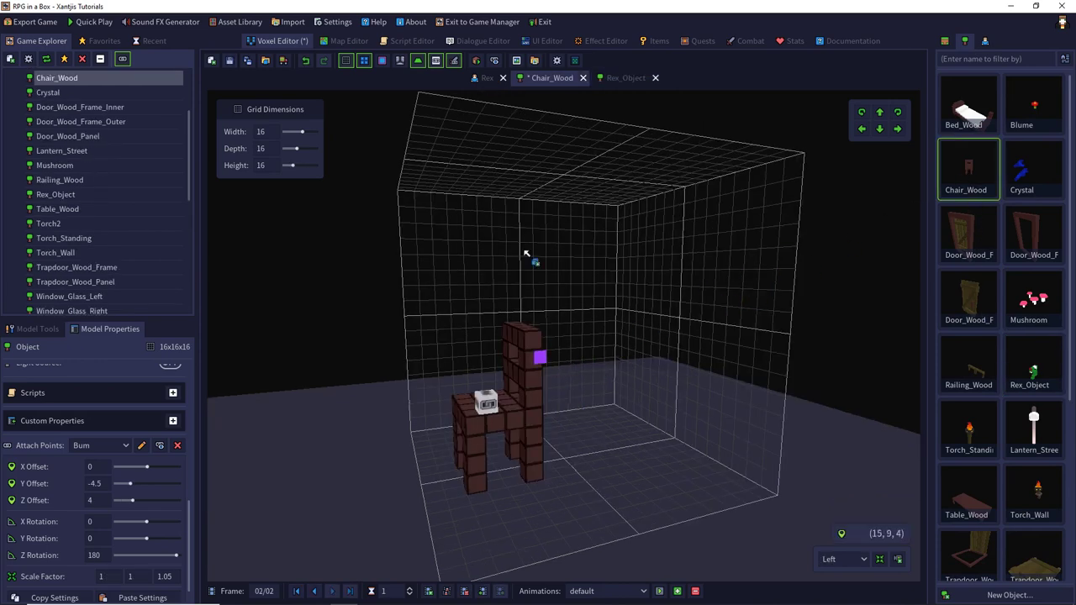
# - Attach the Rex_Object model to the chair's Bum attach point
pyautogui.click(494, 61)
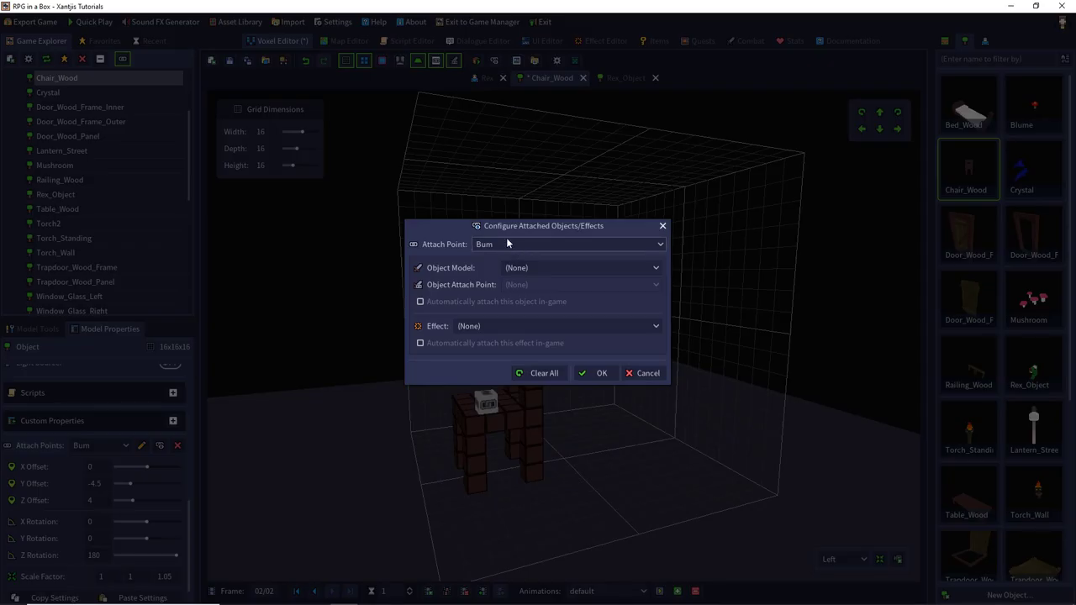
pyautogui.click(510, 267)
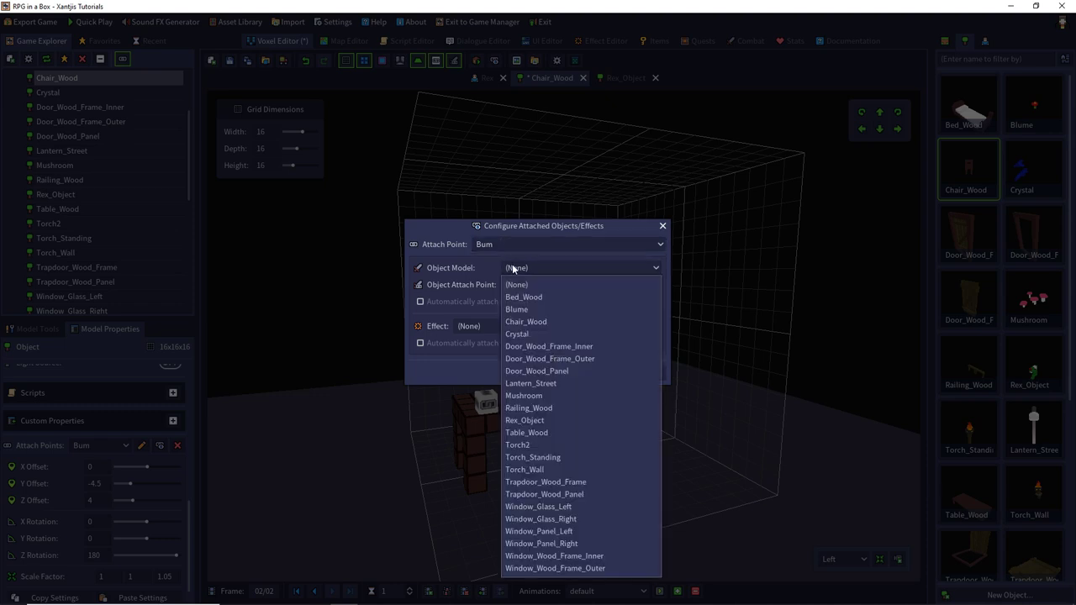
pyautogui.click(529, 420)
pyautogui.click(519, 301)
pyautogui.click(585, 373)
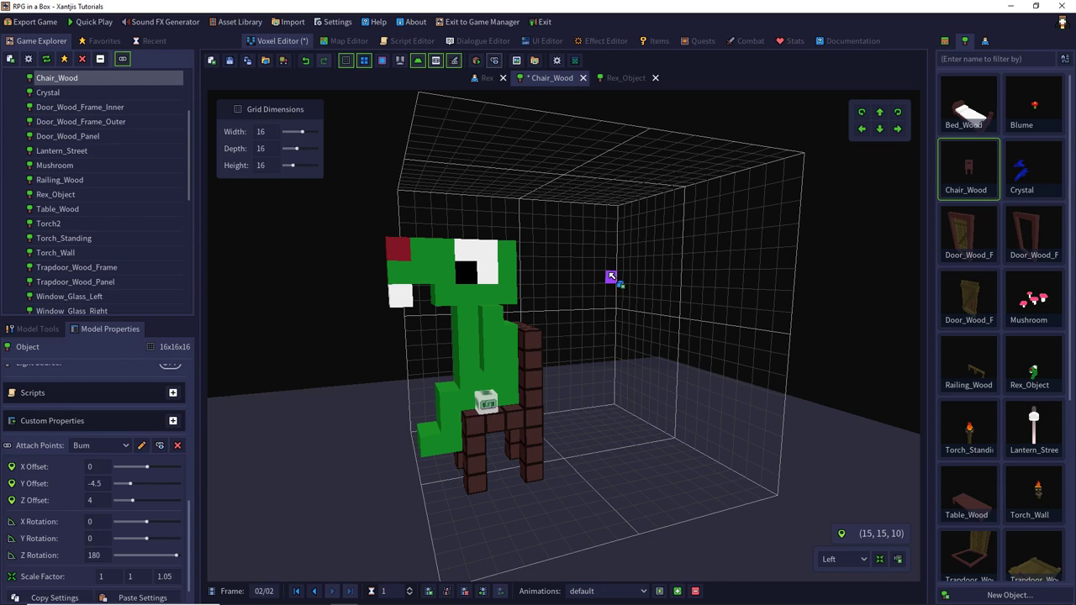
# - Open the Rex character model and preview its invisible animation
pyautogui.click(984, 40)
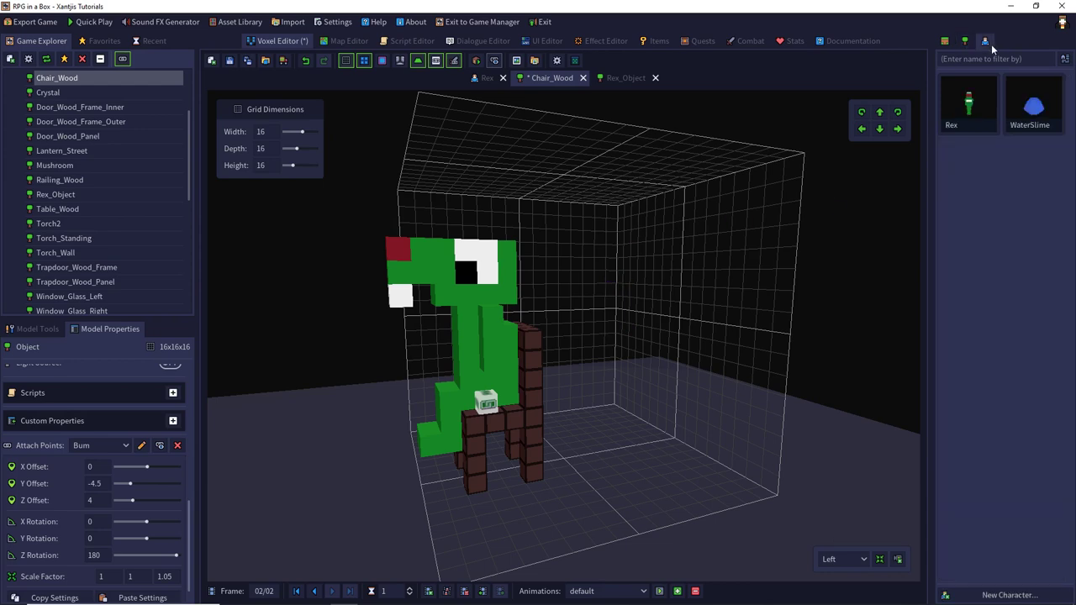
pyautogui.click(969, 118)
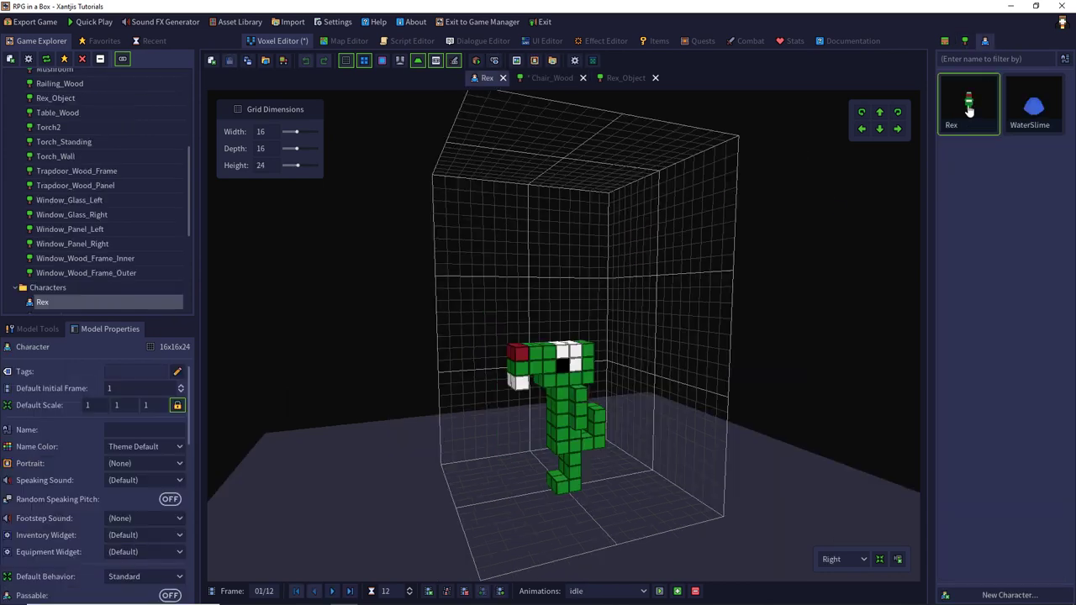
pyautogui.click(604, 592)
pyautogui.click(603, 586)
pyautogui.click(659, 591)
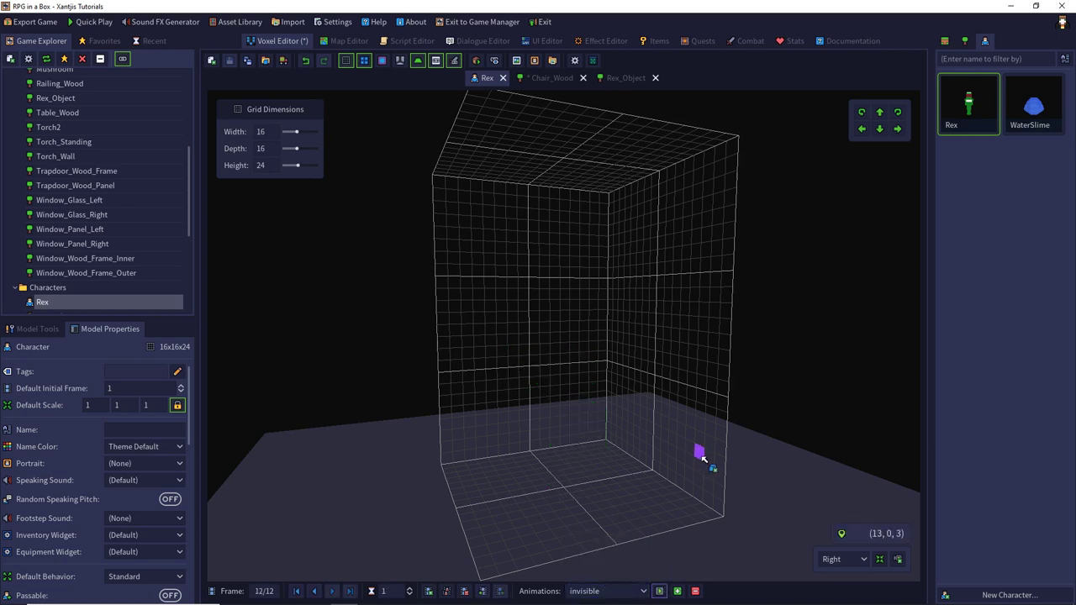
# - Show the animation settings in the Rex character's model properties
pyautogui.click(41, 329)
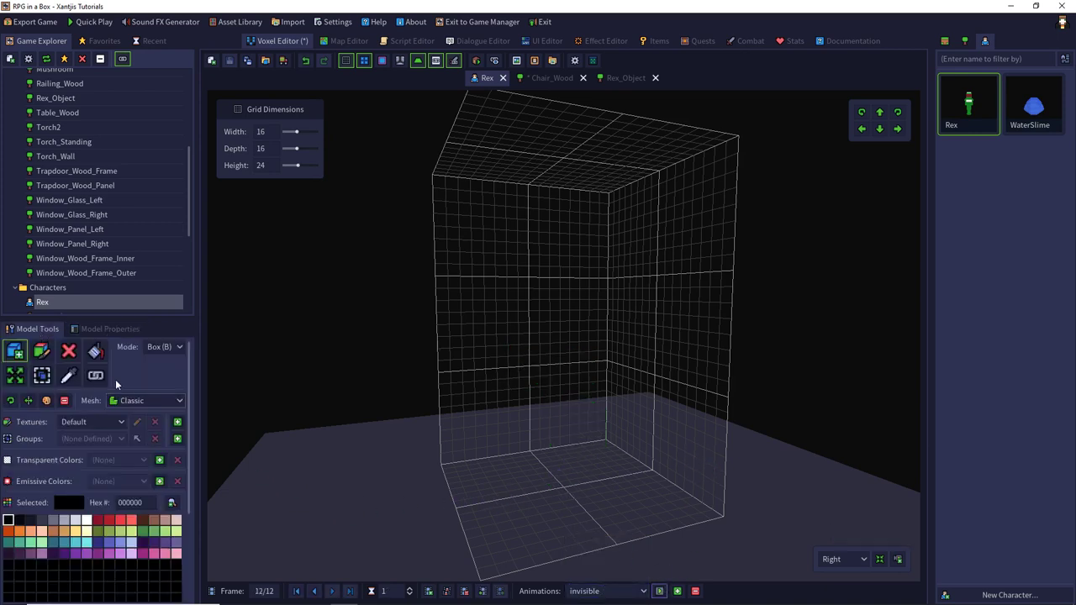
pyautogui.click(110, 329)
pyautogui.scroll(-5, 132, 405)
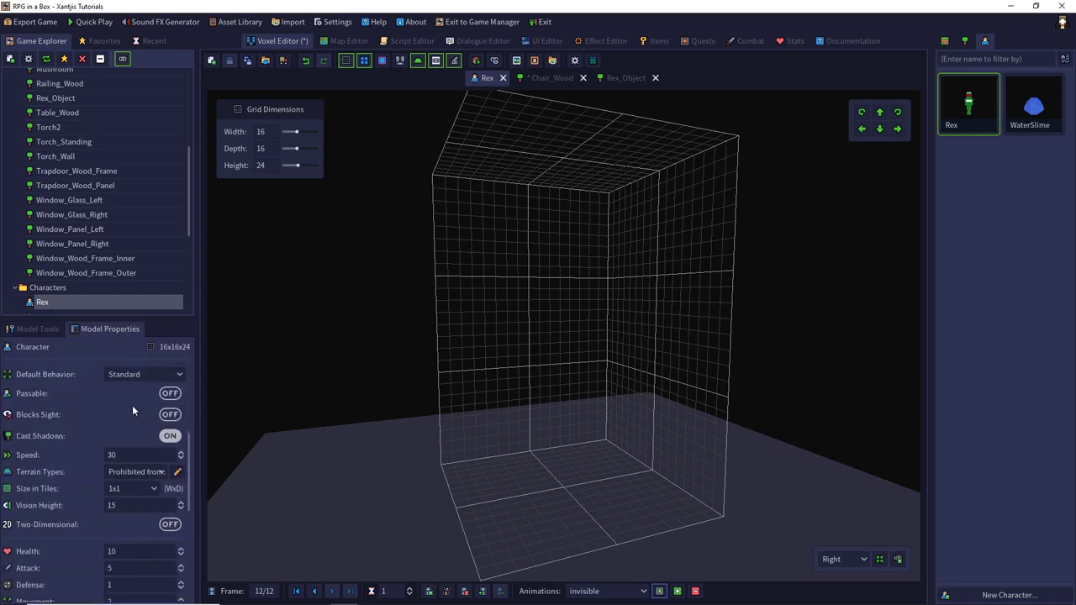
pyautogui.scroll(-4, 131, 405)
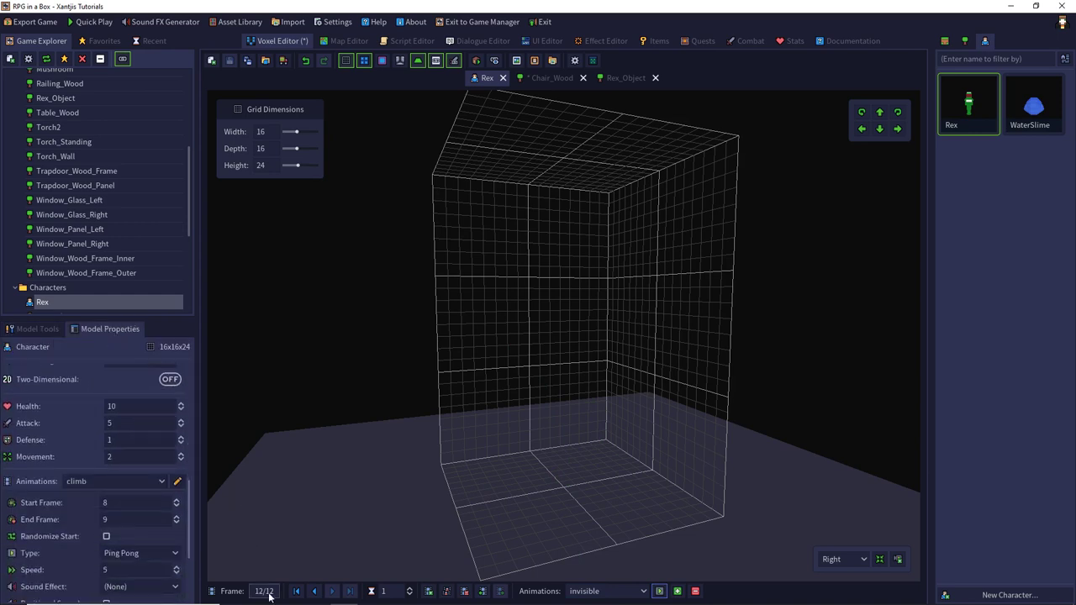
# - Step through the Rex character's frames from 12 back to 6 and forward again to the last frame
pyautogui.click(315, 591)
pyautogui.click(315, 590)
pyautogui.click(315, 590)
pyautogui.click(315, 591)
pyautogui.click(315, 591)
pyautogui.click(315, 590)
pyautogui.click(331, 591)
pyautogui.click(331, 591)
pyautogui.click(331, 591)
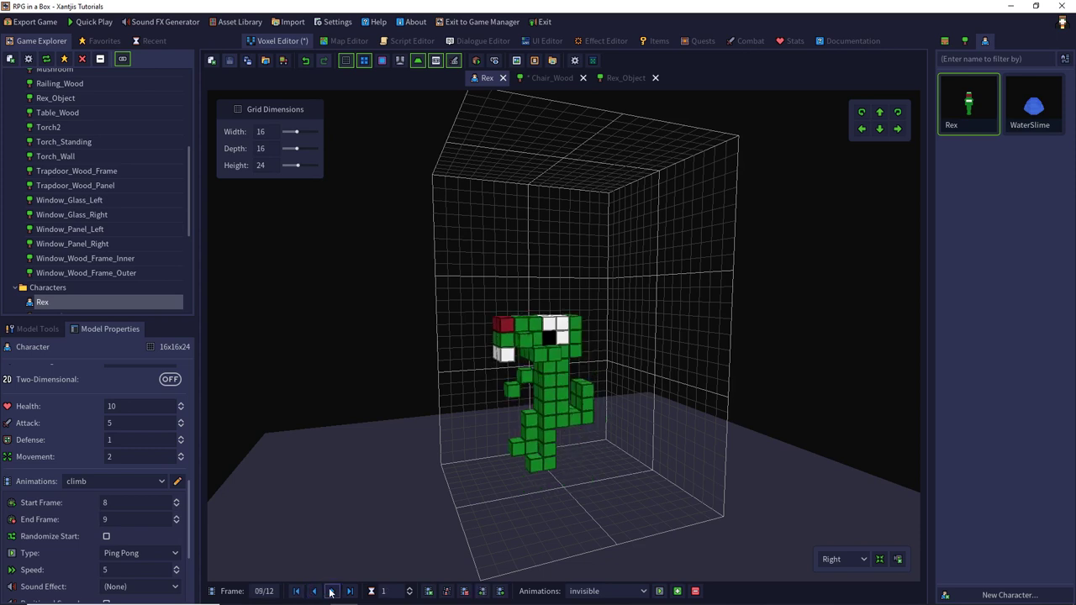
pyautogui.click(331, 590)
pyautogui.click(331, 591)
pyautogui.click(331, 591)
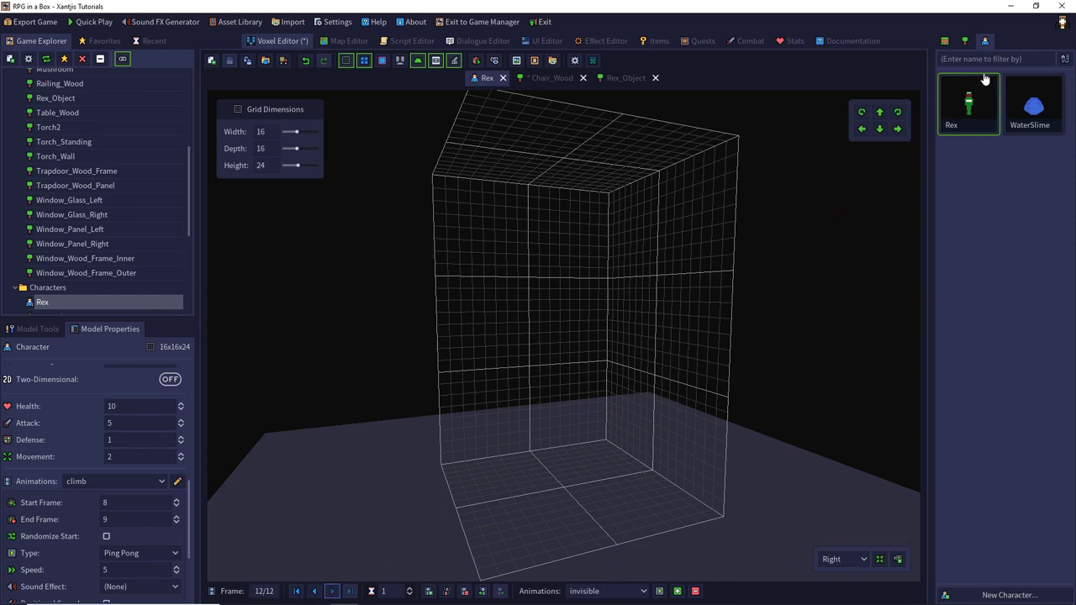
# - Return to the Chair_Wood object model and play its default animation
pyautogui.click(963, 42)
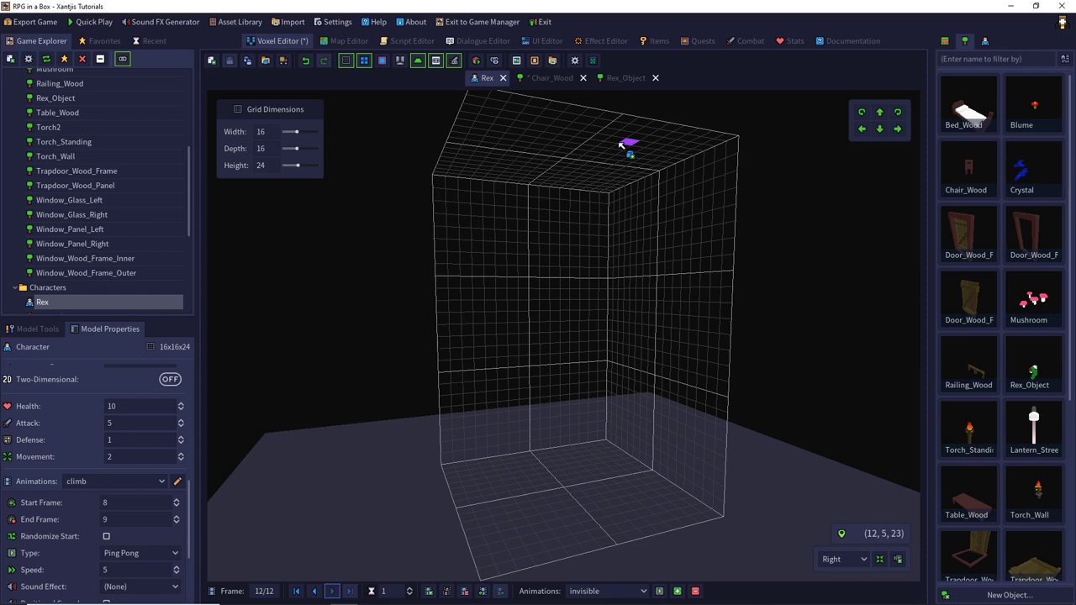
pyautogui.click(984, 41)
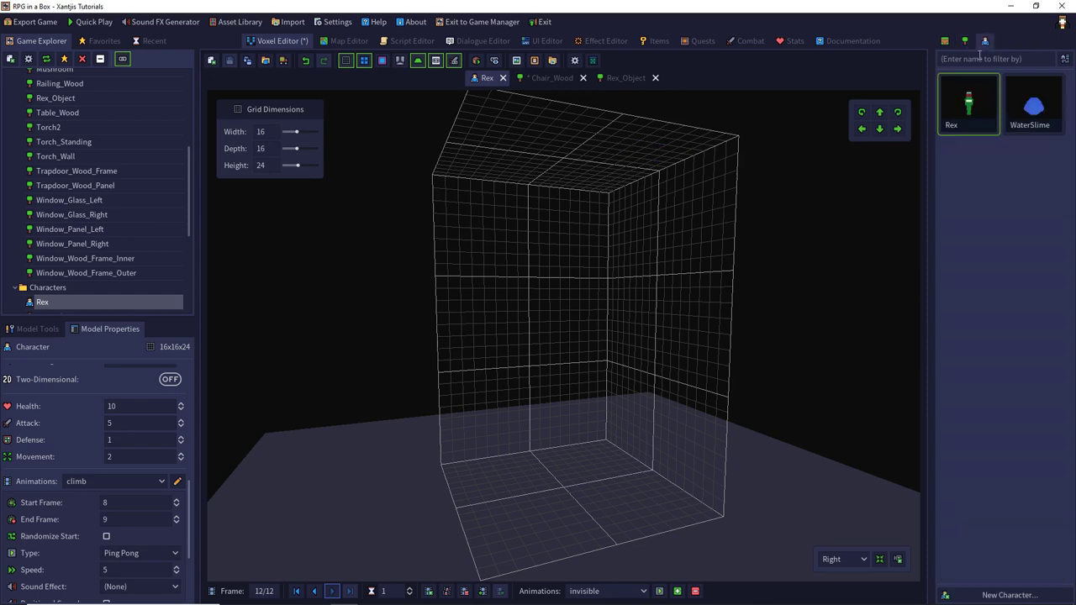
pyautogui.click(964, 40)
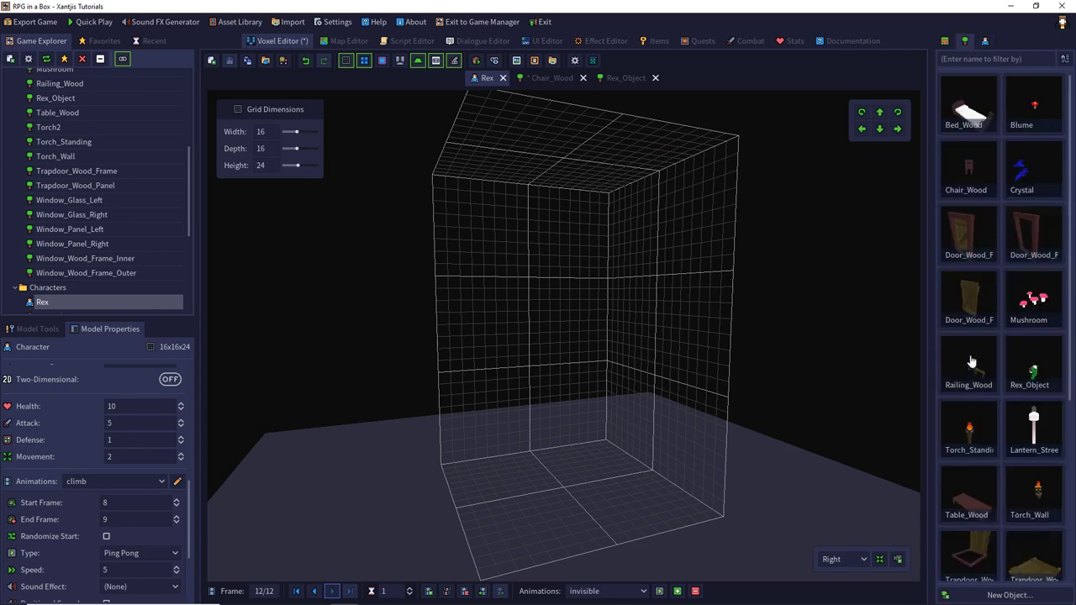
pyautogui.doubleClick(971, 188)
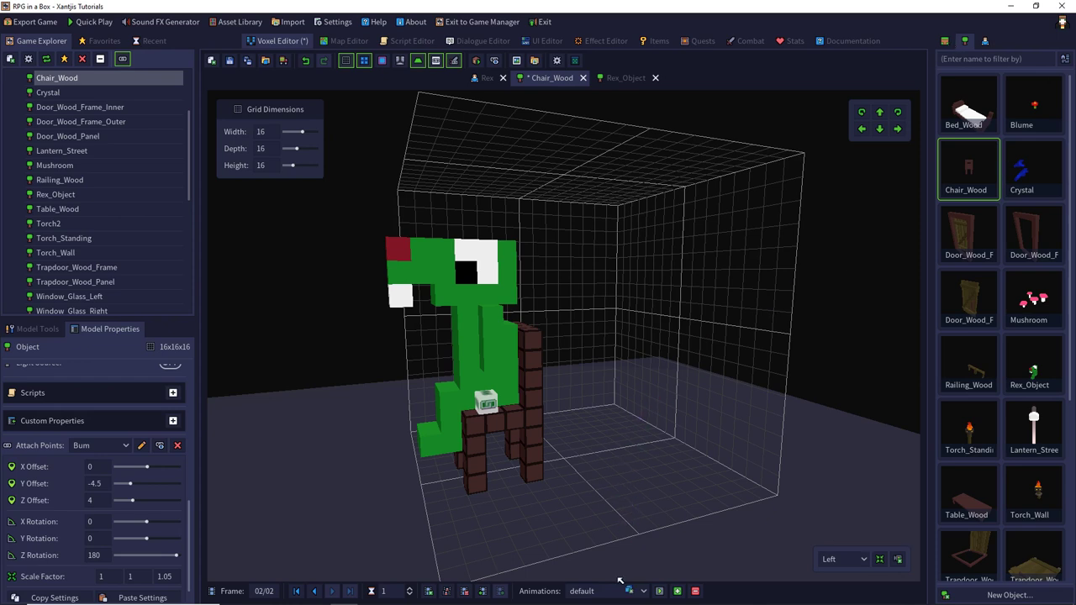
pyautogui.click(659, 591)
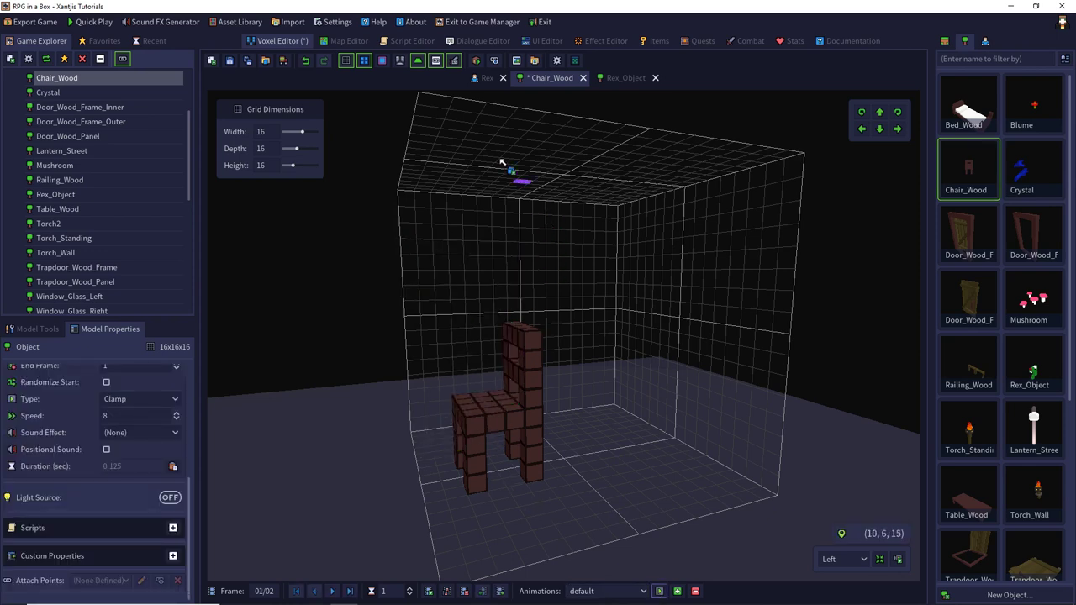
# - Open ChairScript and examine its inUse conditions, movement lock and Play Animation blocks from the start onward
pyautogui.click(409, 42)
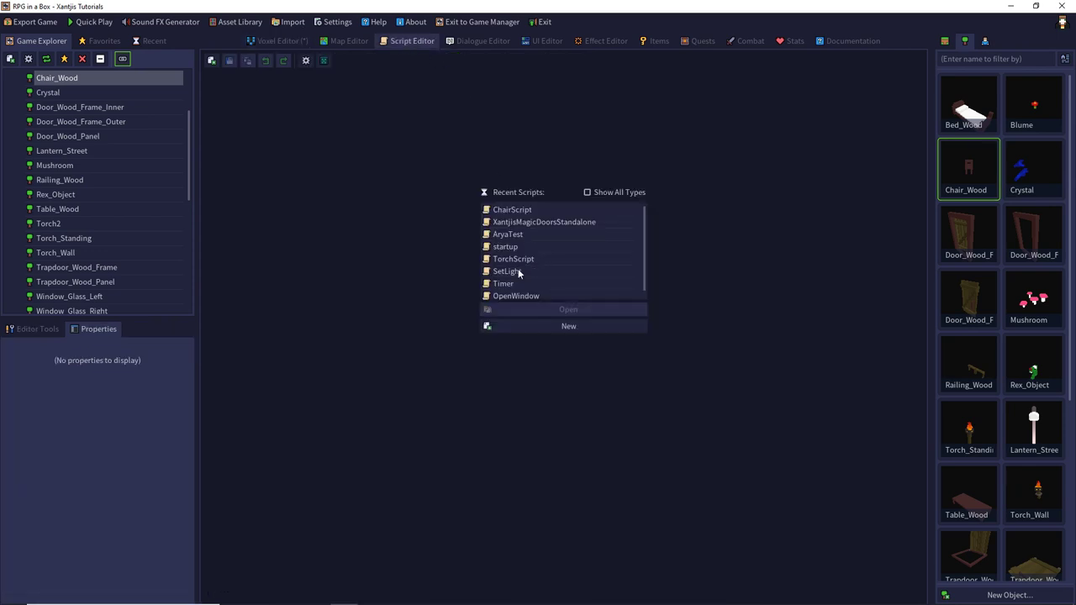
pyautogui.doubleClick(511, 210)
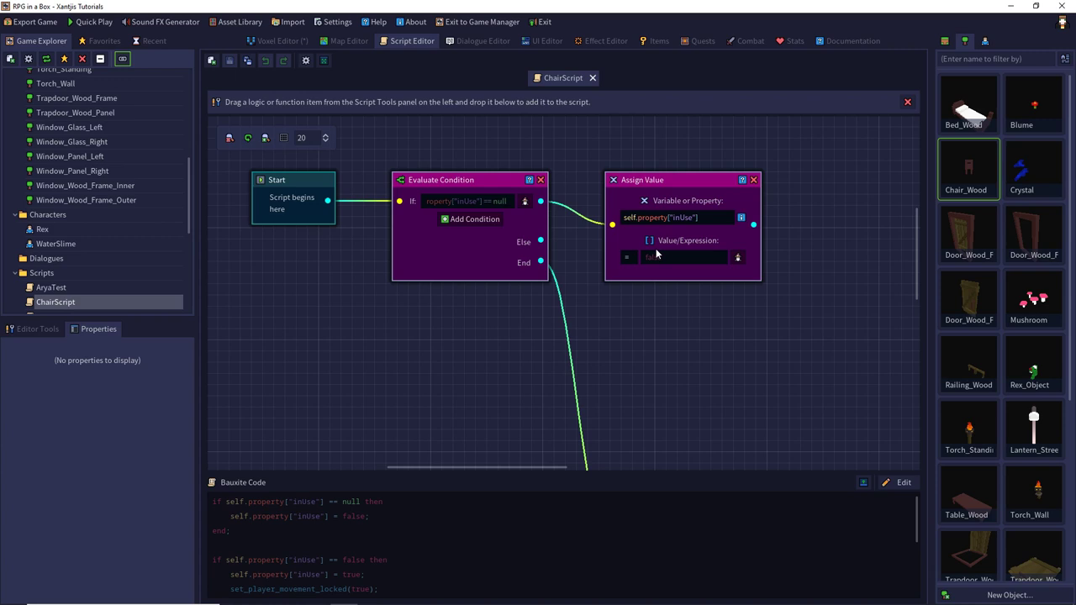
pyautogui.moveTo(697, 349); pyautogui.dragTo(577, 161, button='middle')
pyautogui.moveTo(736, 256); pyautogui.dragTo(572, 175, button='middle')
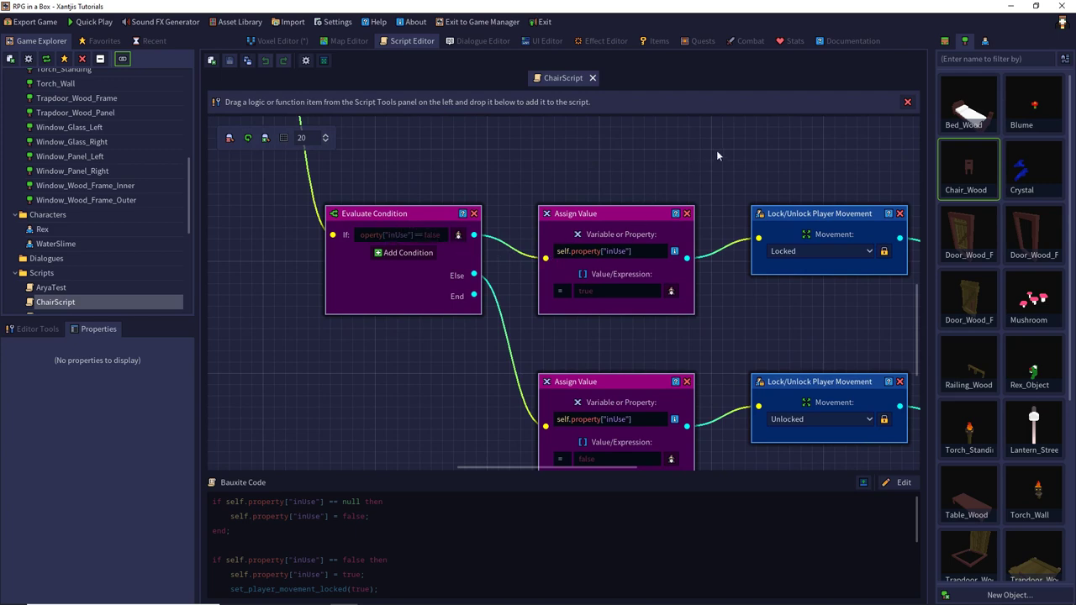
pyautogui.moveTo(722, 157); pyautogui.dragTo(382, 160, button='middle')
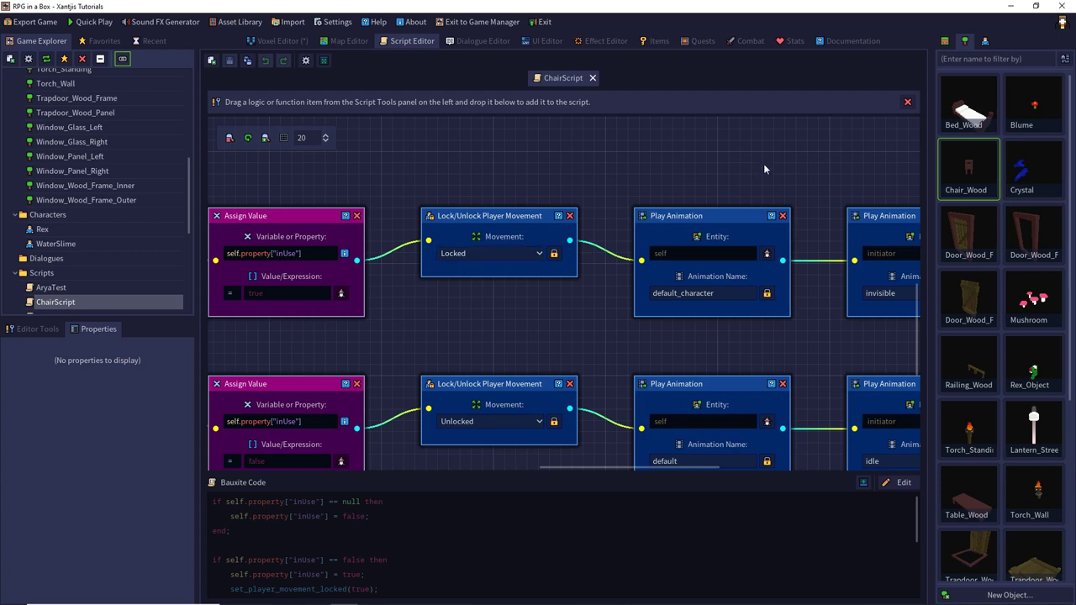
pyautogui.hscroll(5, 763, 168)
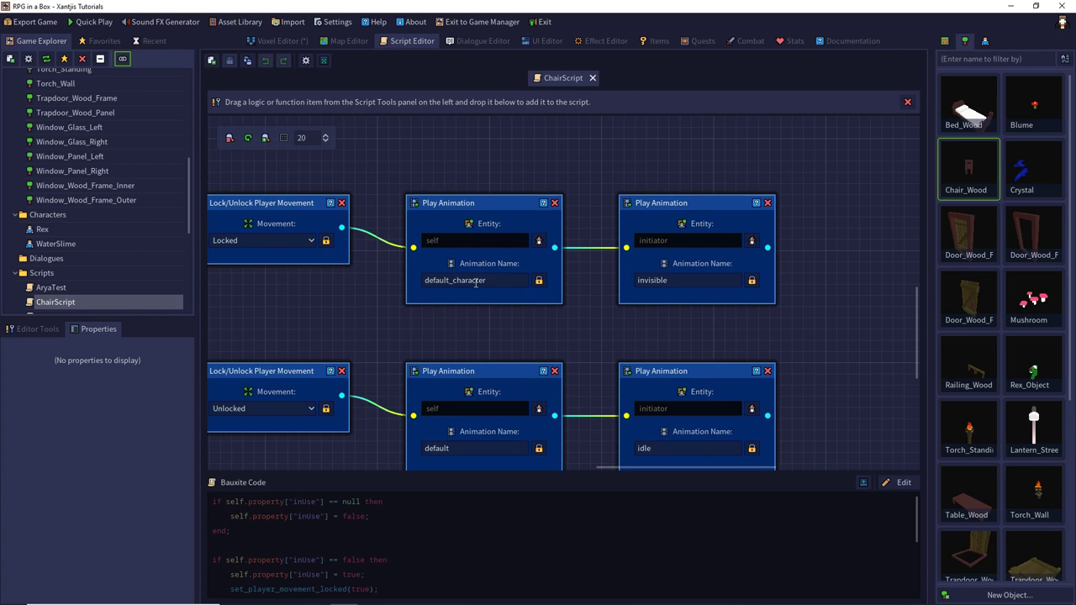
# - Return to the Chair_Wood model and show its default_character animation in the viewer and the model properties
pyautogui.doubleClick(975, 168)
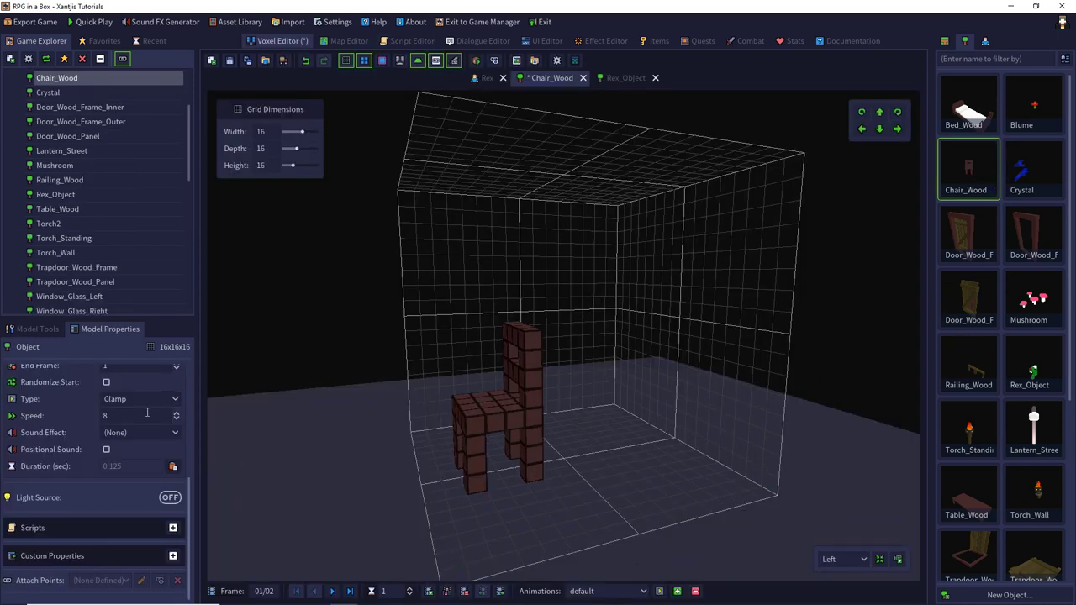
pyautogui.scroll(2, 145, 415)
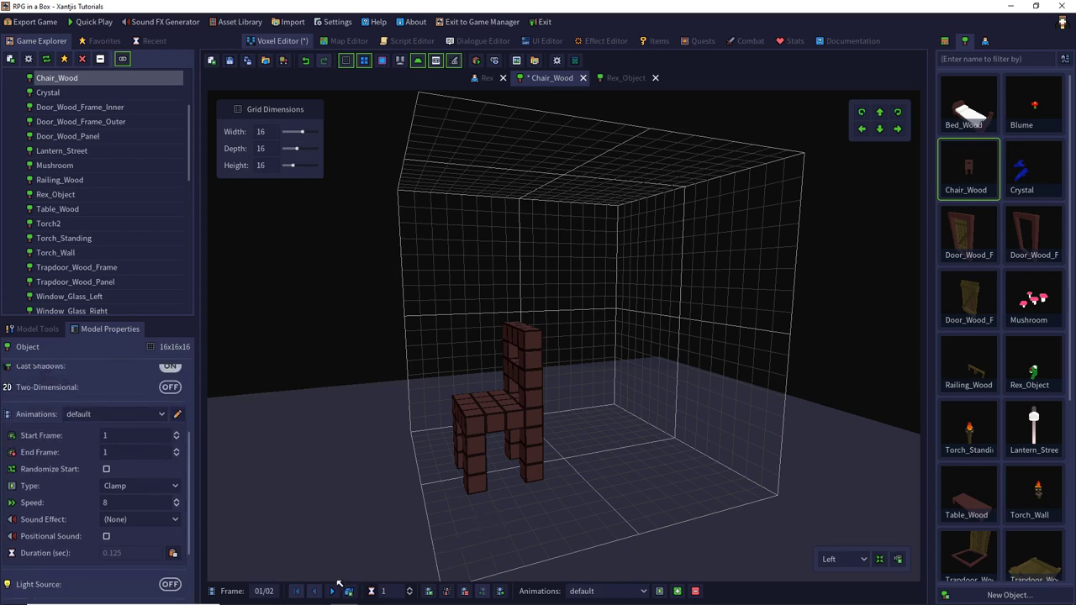
pyautogui.click(616, 589)
pyautogui.click(600, 595)
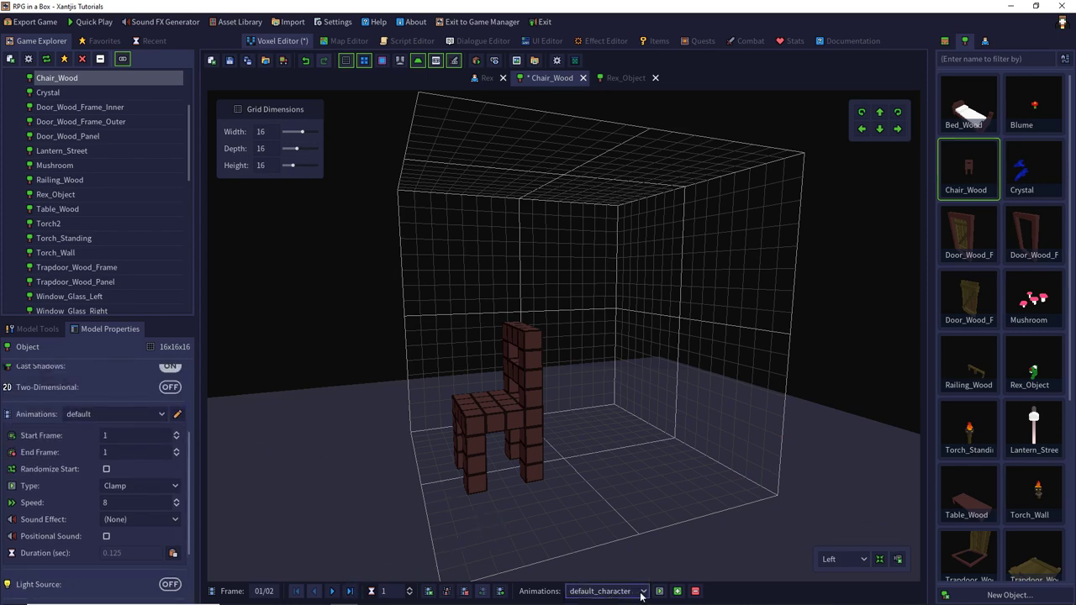
pyautogui.click(118, 411)
pyautogui.click(118, 439)
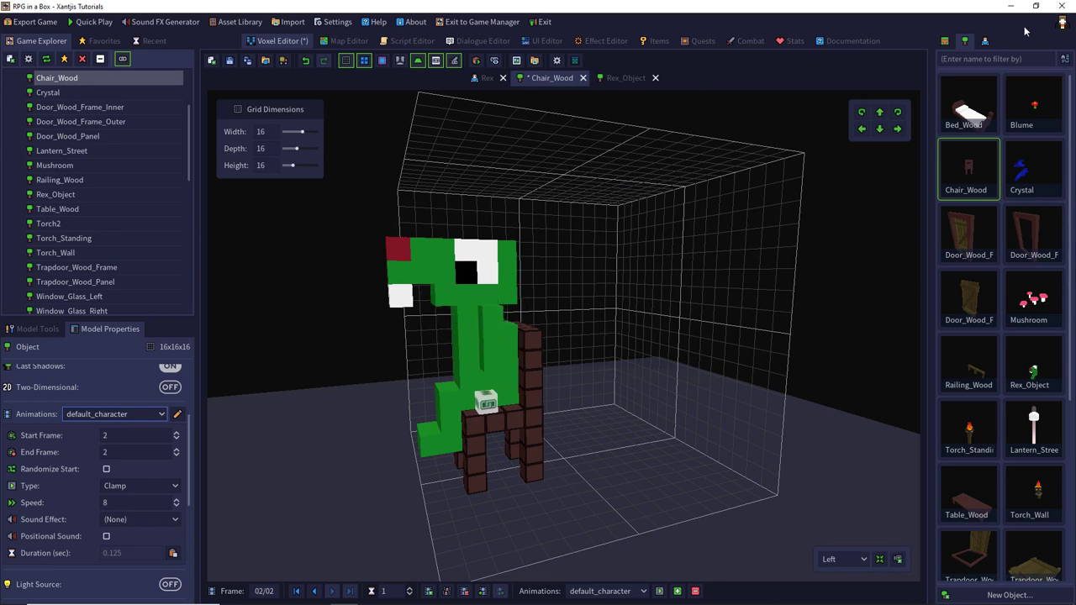
# - Show the Rex character model, then open the Rex_Object model and play its default animation
pyautogui.click(985, 40)
pyautogui.doubleClick(968, 103)
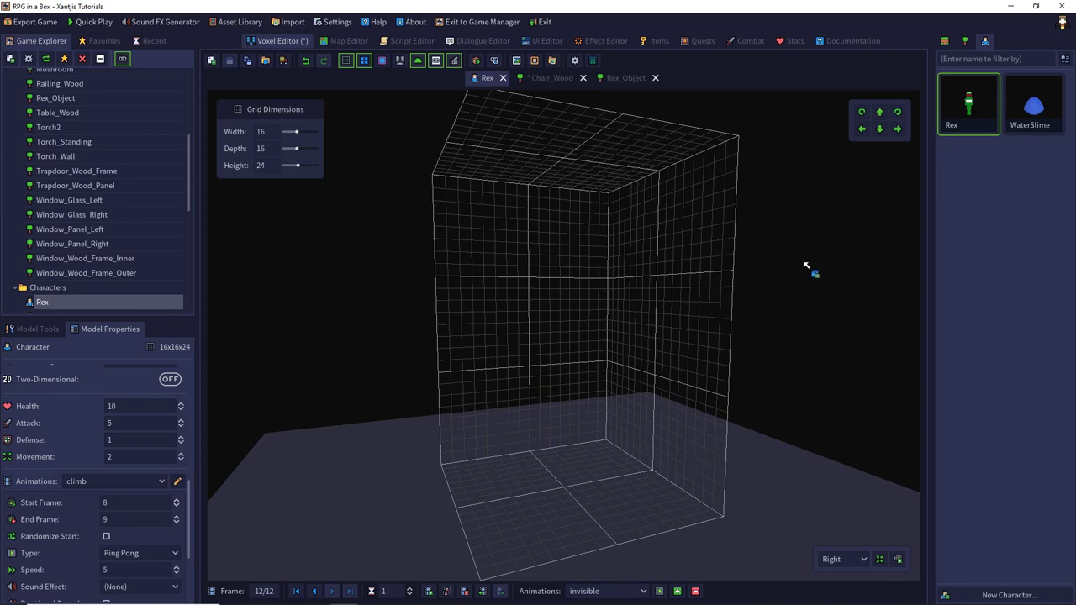
pyautogui.click(964, 40)
pyautogui.doubleClick(1022, 376)
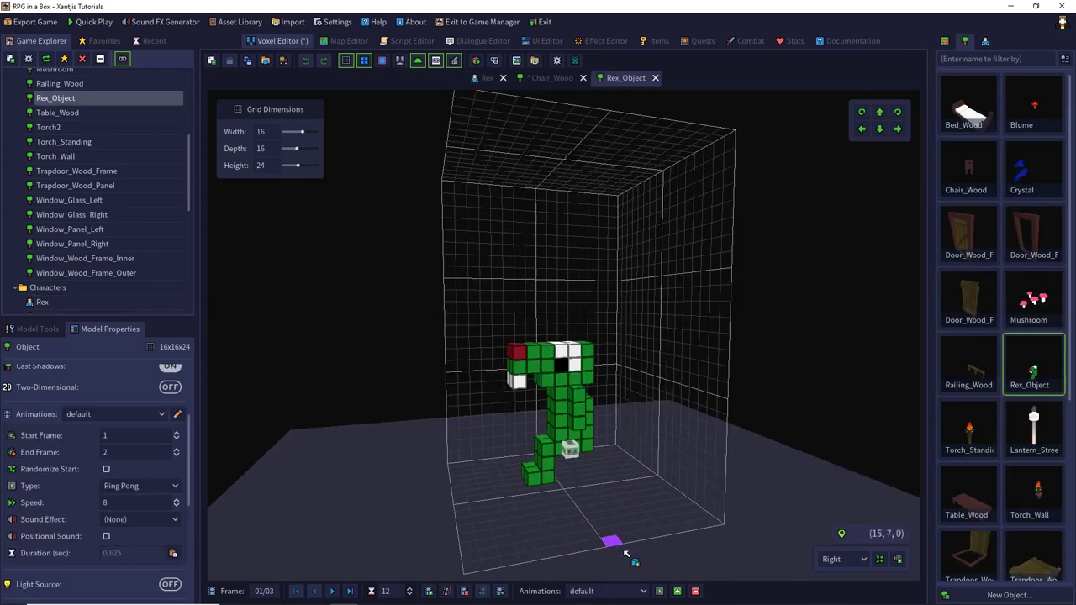
pyautogui.click(658, 591)
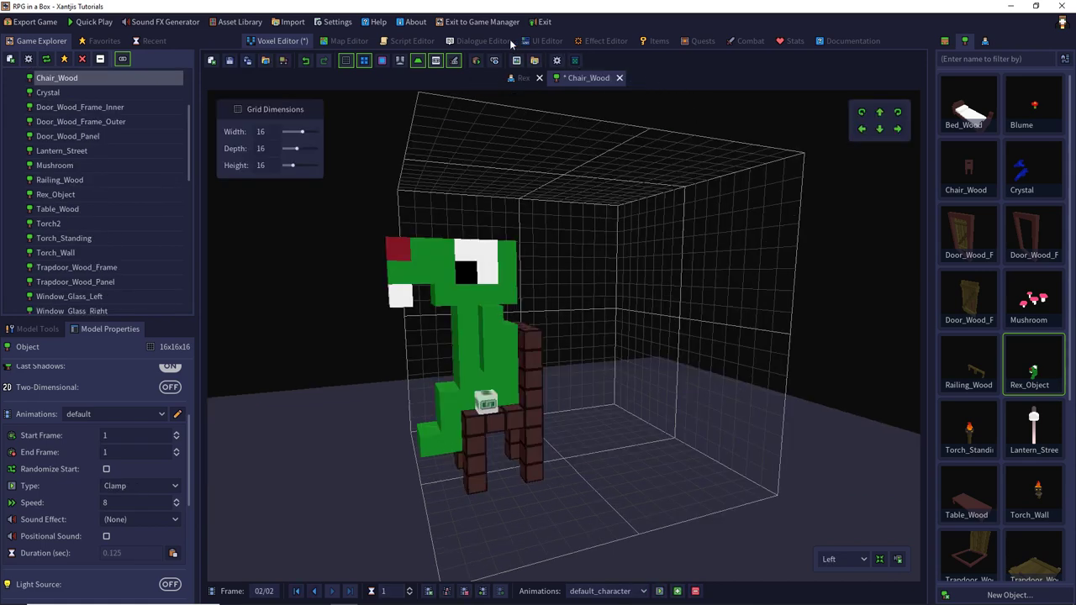
# - Return to ChairScript and review the Else branch, from the inUse assignment through the default and idle animations
pyautogui.click(423, 40)
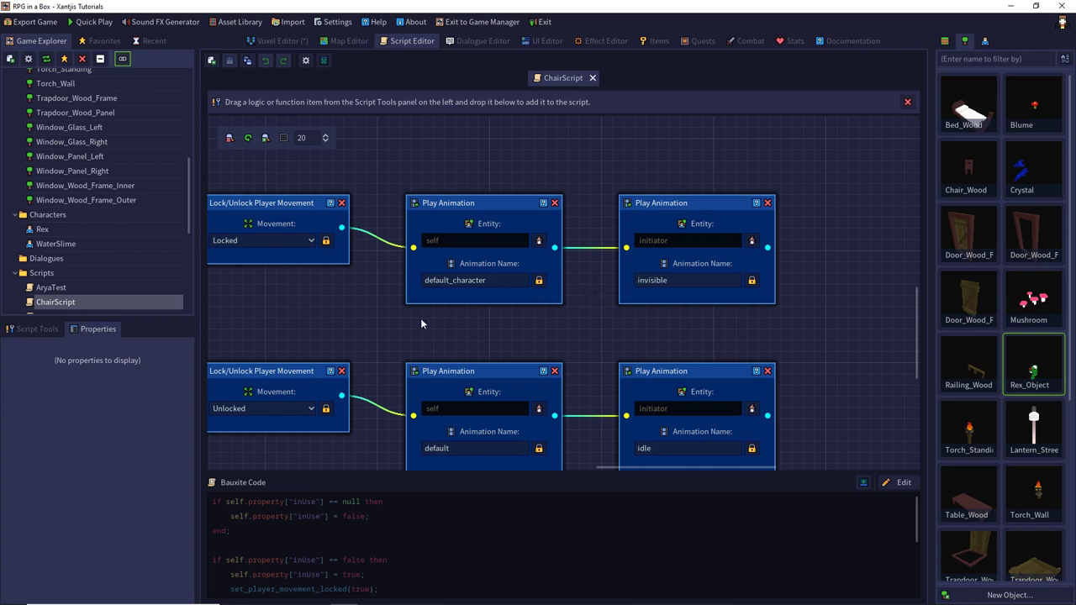
pyautogui.moveTo(420, 317); pyautogui.dragTo(797, 237, button='middle')
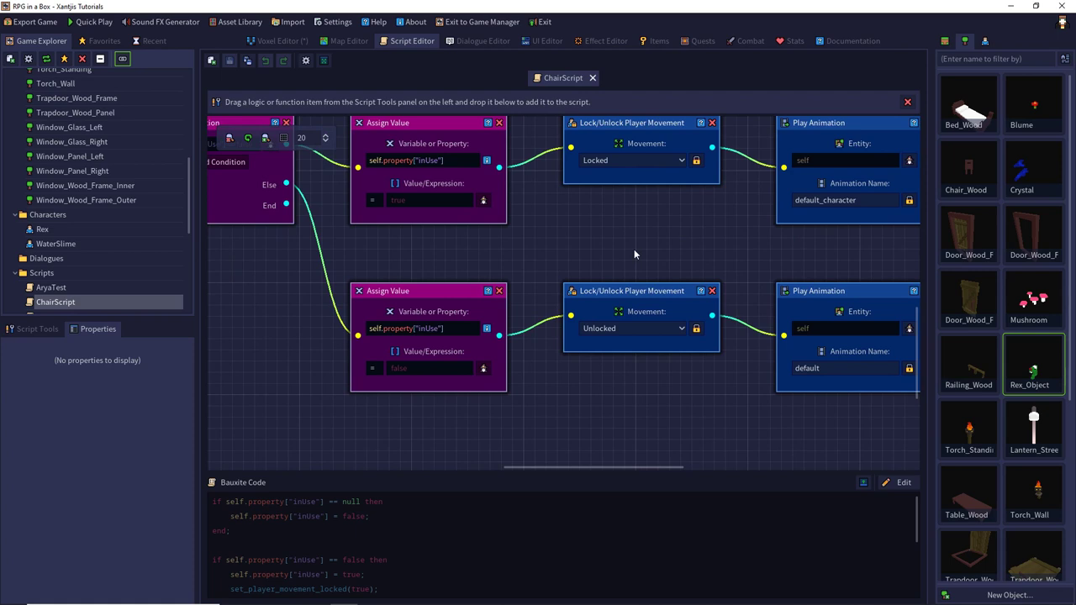
pyautogui.moveTo(589, 228); pyautogui.dragTo(627, 234, button='middle')
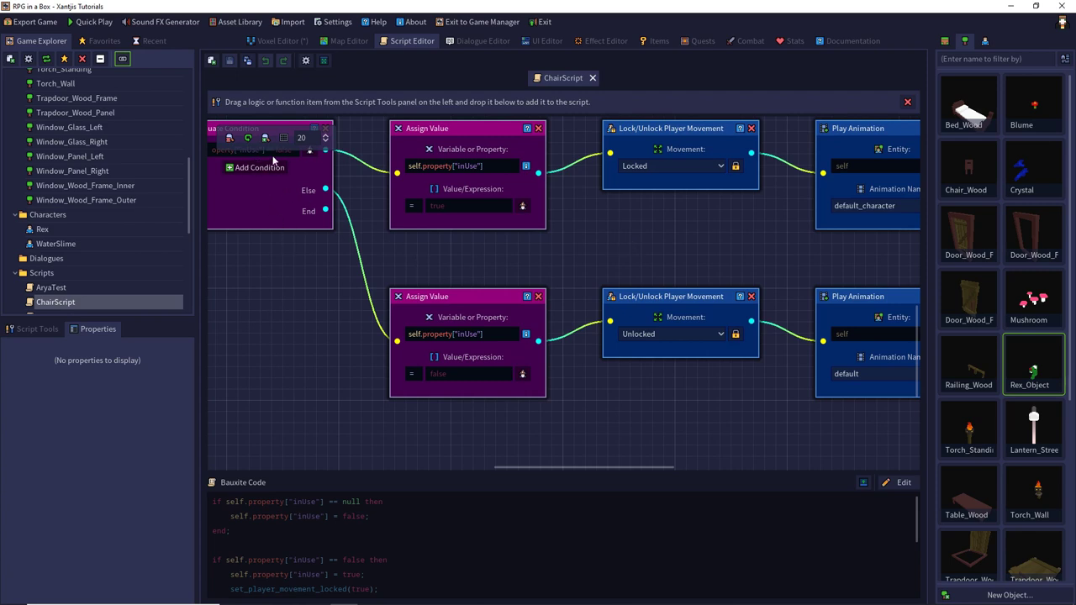
pyautogui.moveTo(278, 257); pyautogui.dragTo(305, 284, button='middle')
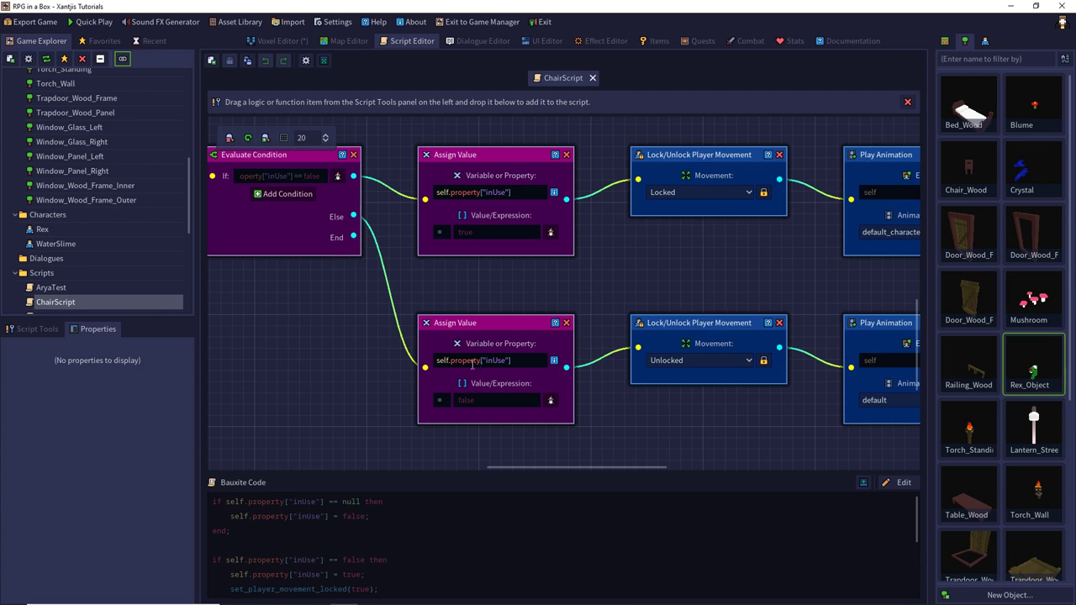
pyautogui.moveTo(597, 434); pyautogui.dragTo(320, 364, button='middle')
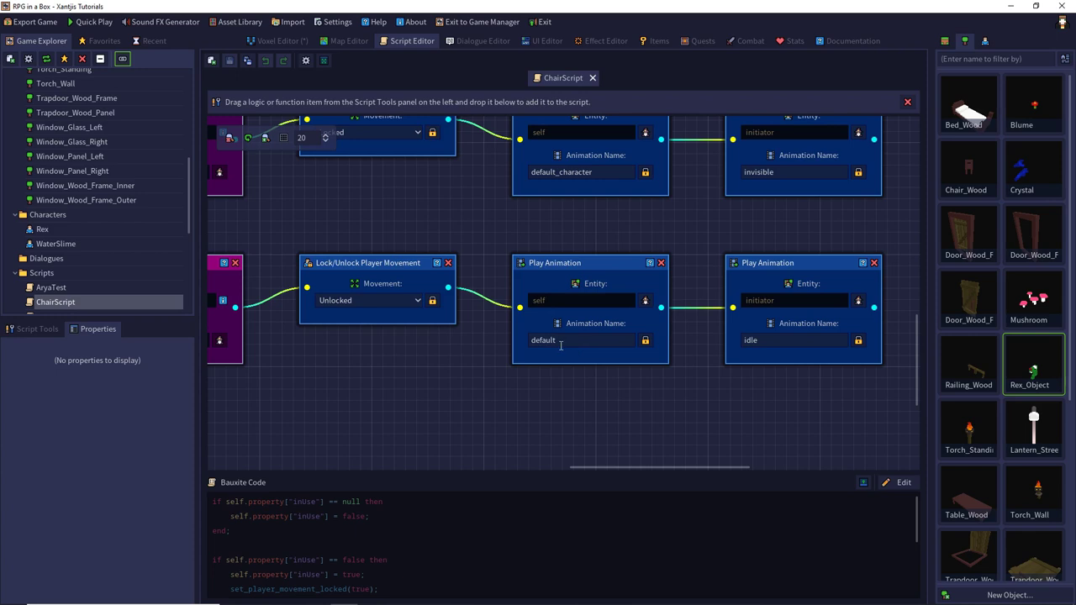
pyautogui.moveTo(674, 393); pyautogui.dragTo(527, 398, button='middle')
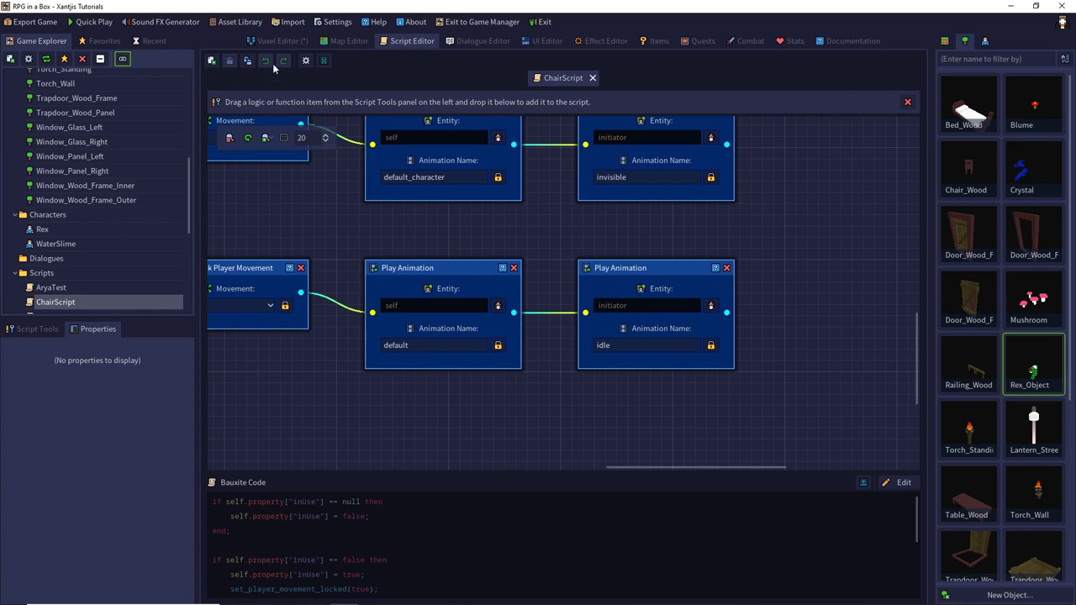
# - Launch a quick play test without the unsaved changes and walk Rex through the house into the green bedroom
pyautogui.click(112, 23)
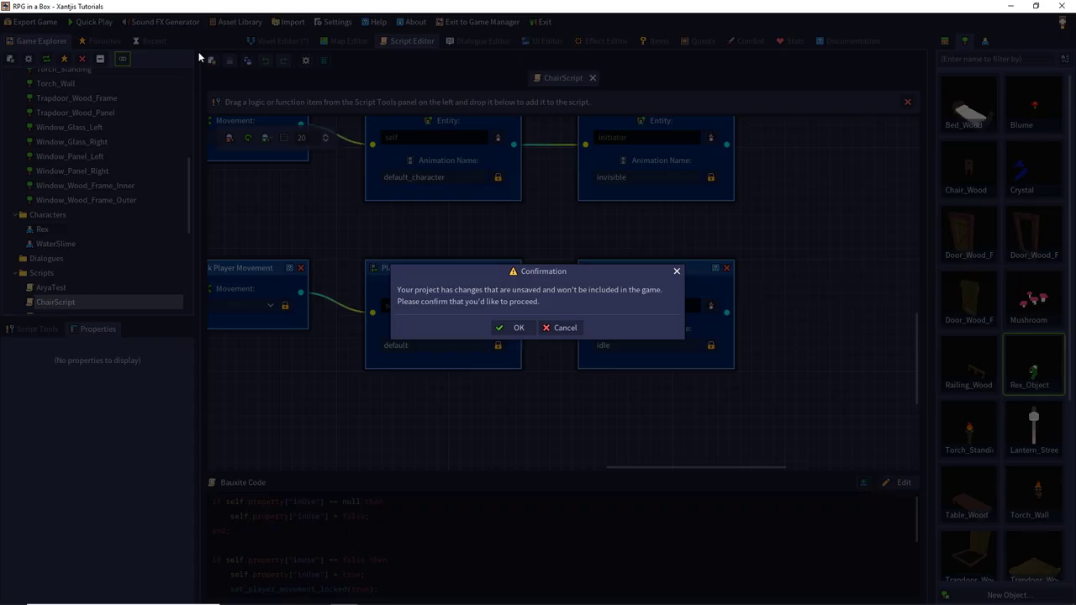
pyautogui.click(516, 328)
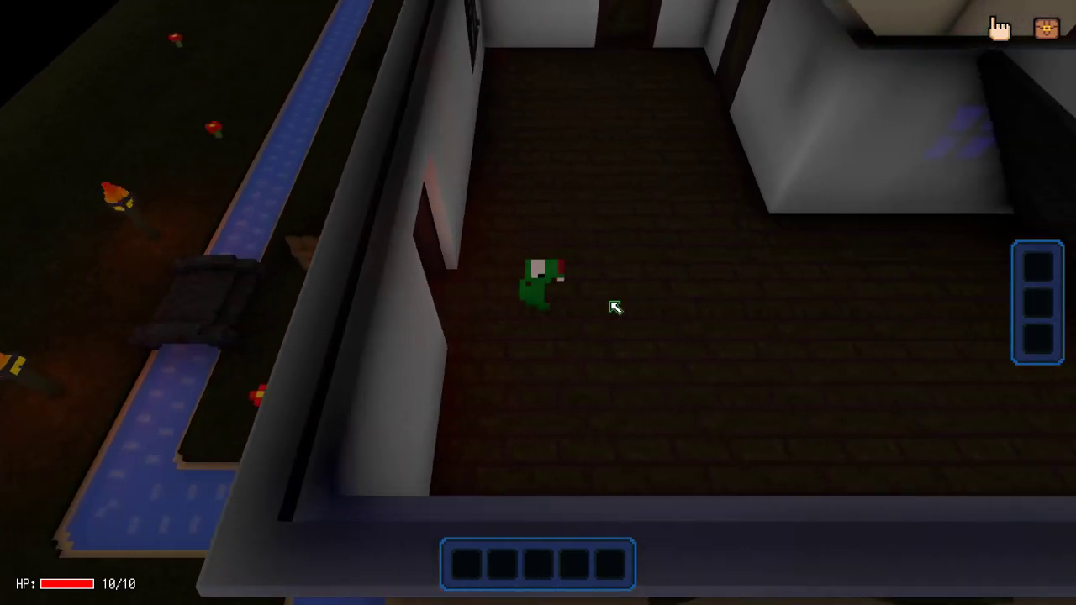
pyautogui.press('w')
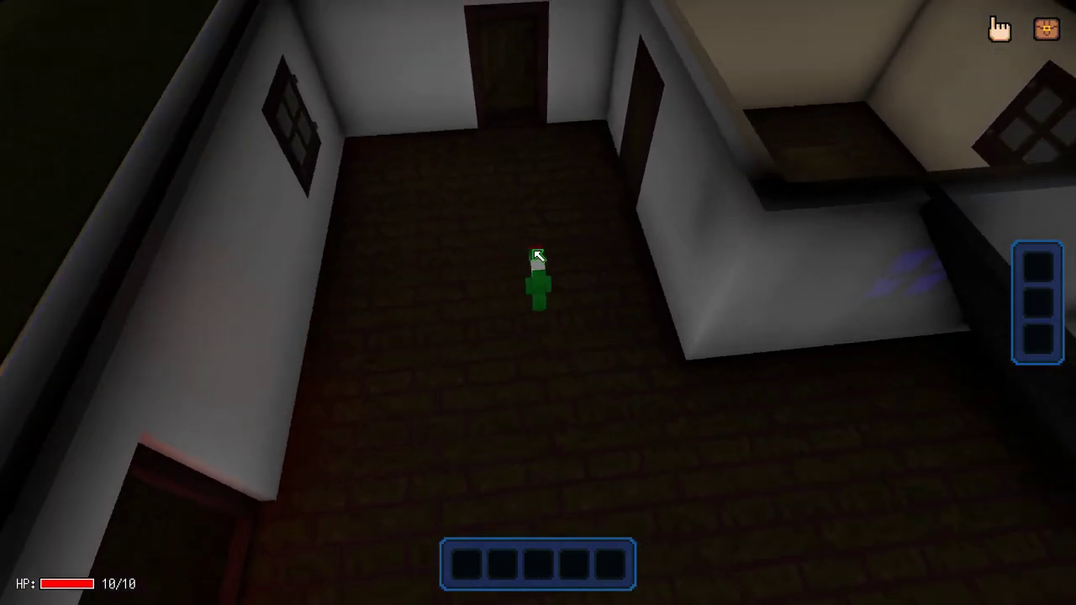
pyautogui.press('a')
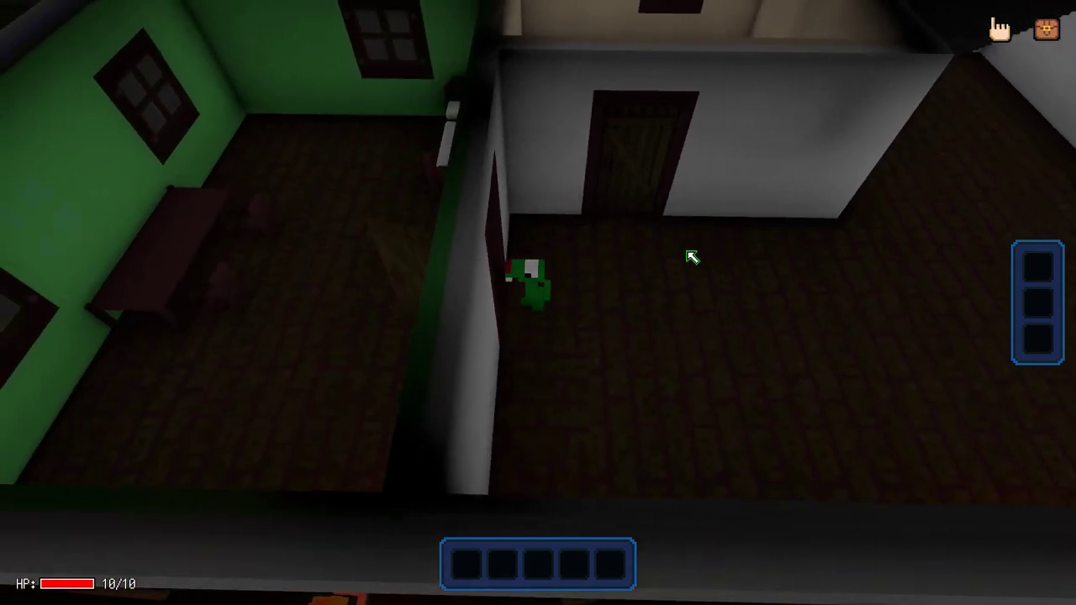
pyautogui.press('a')
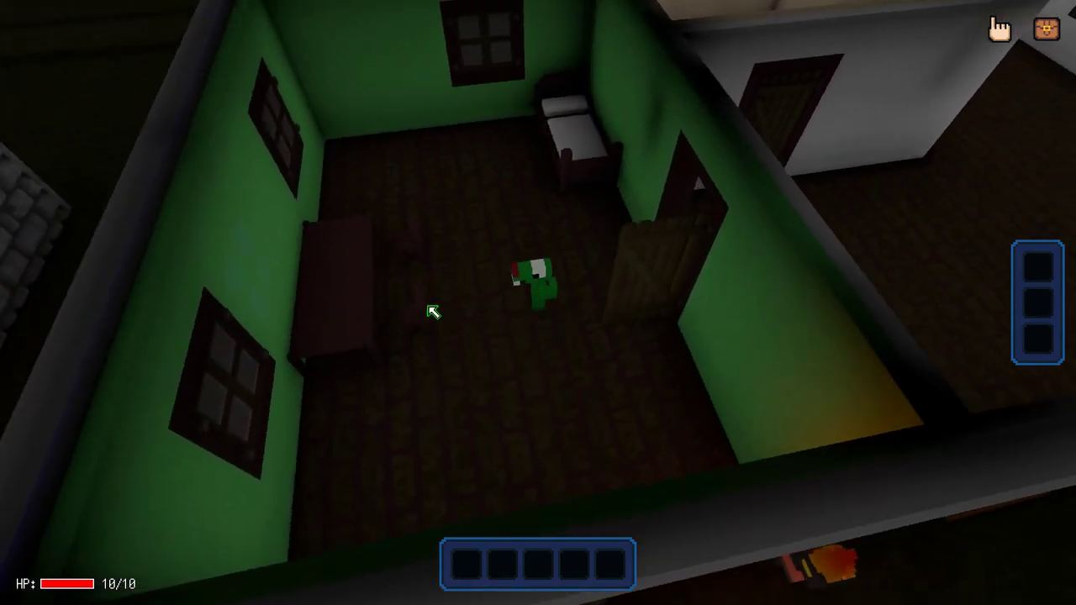
# - Test the chair beside the bedroom table by seating Rex on it and making him stand up again
pyautogui.moveTo(427, 315); pyautogui.dragTo(484, 351, button='right')
pyautogui.scroll(3, 485, 346)
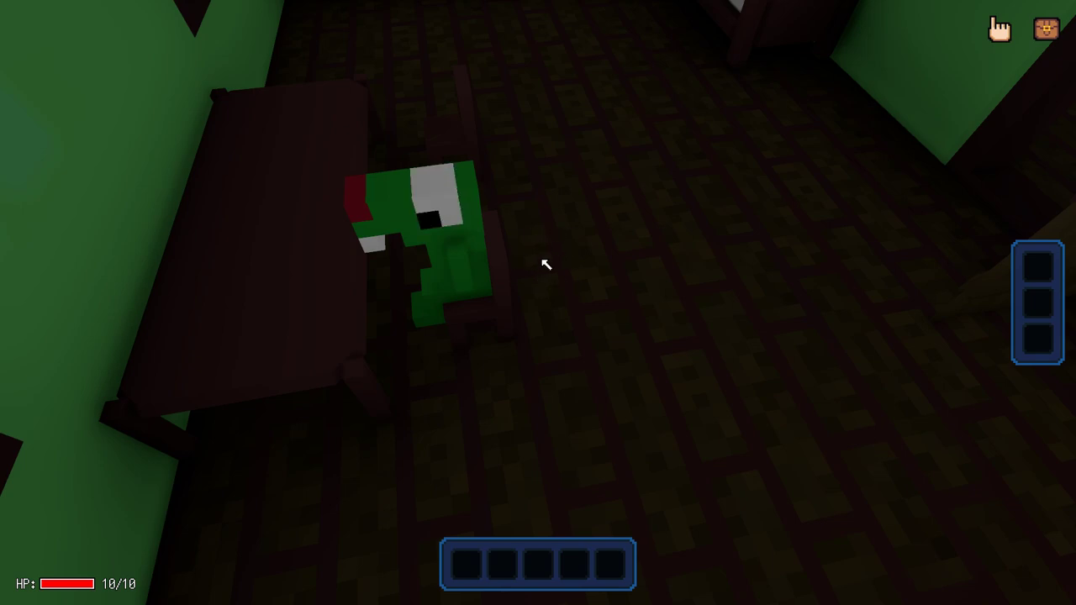
pyautogui.click(516, 311)
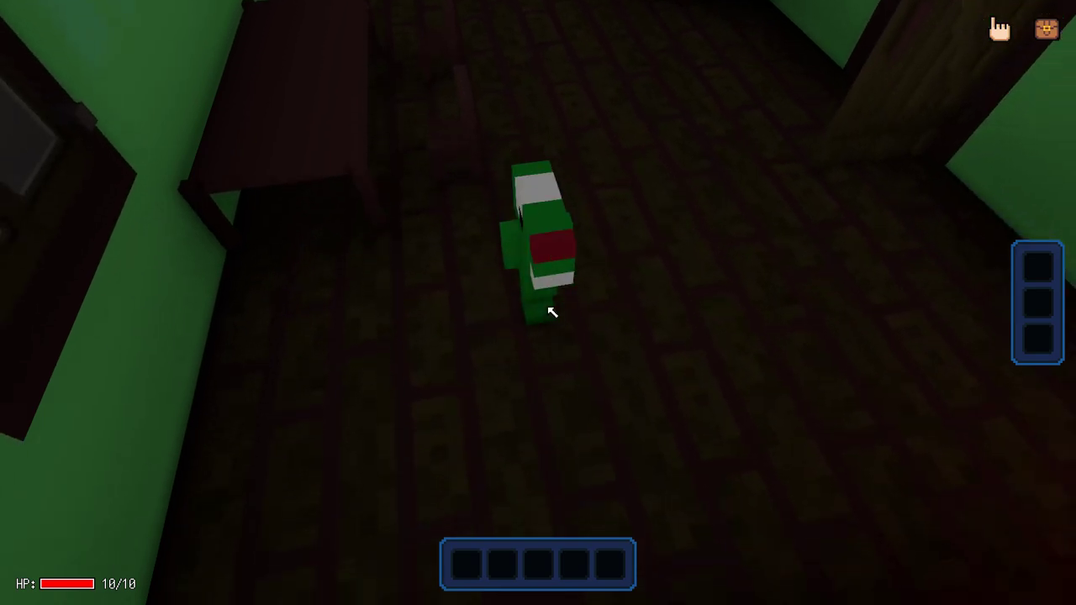
pyautogui.scroll(-5, 552, 311)
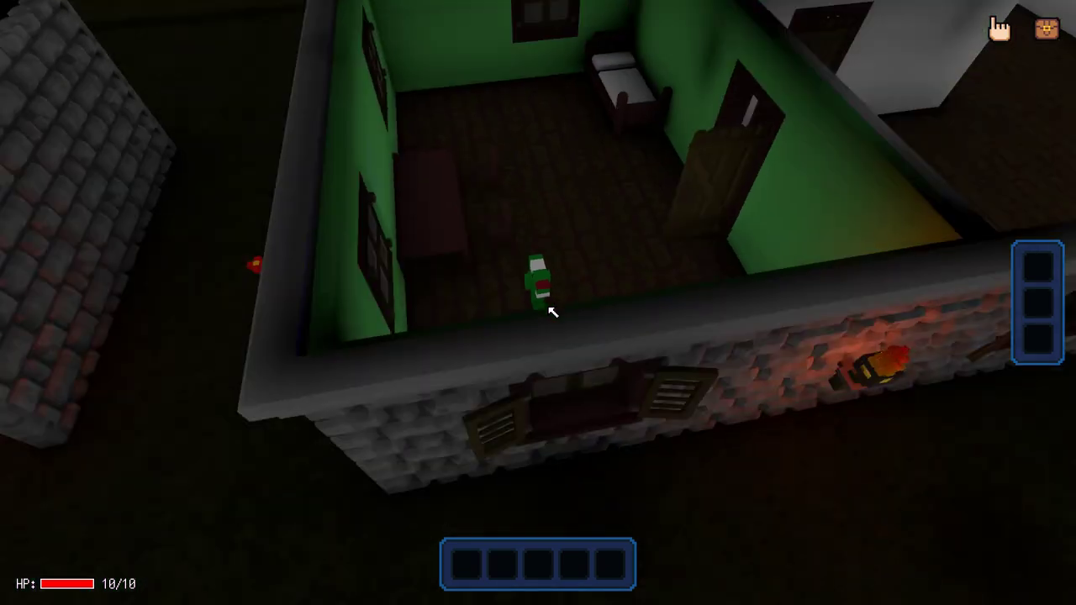
pyautogui.scroll(5, 552, 311)
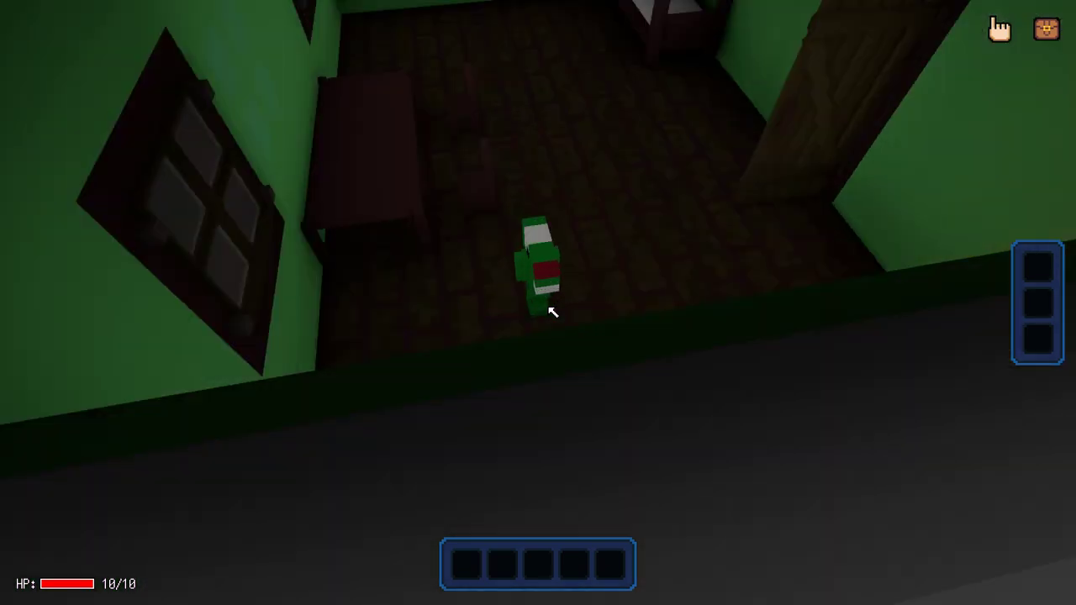